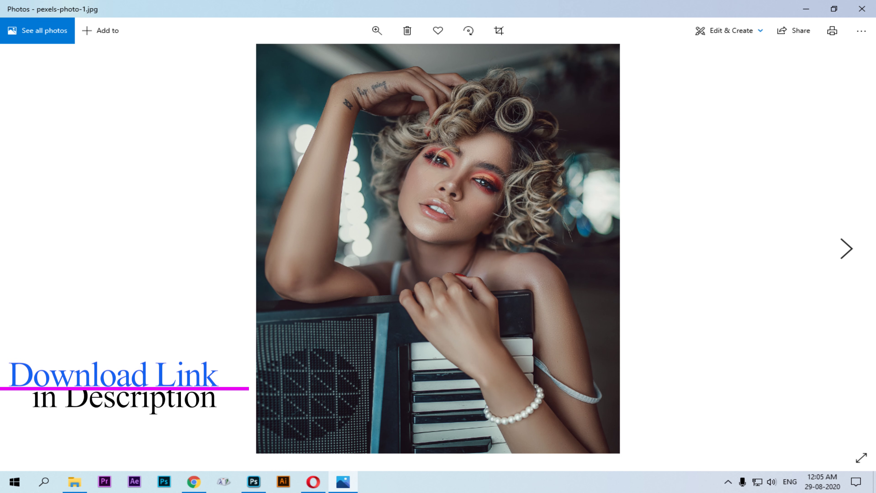
Step: Advance the photo viewer to the next image
key("Right")
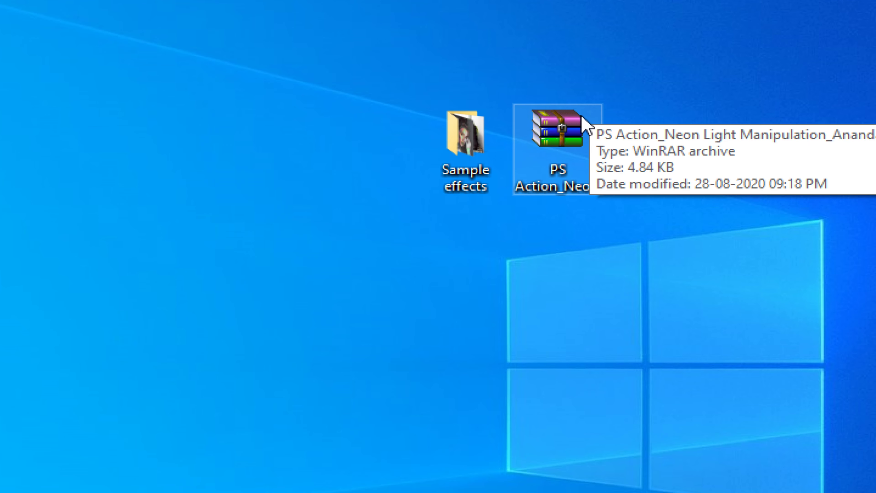
Step: Extract the PS Action_Neon archive into its own folder, supplying the archive password
right_click(559, 126)
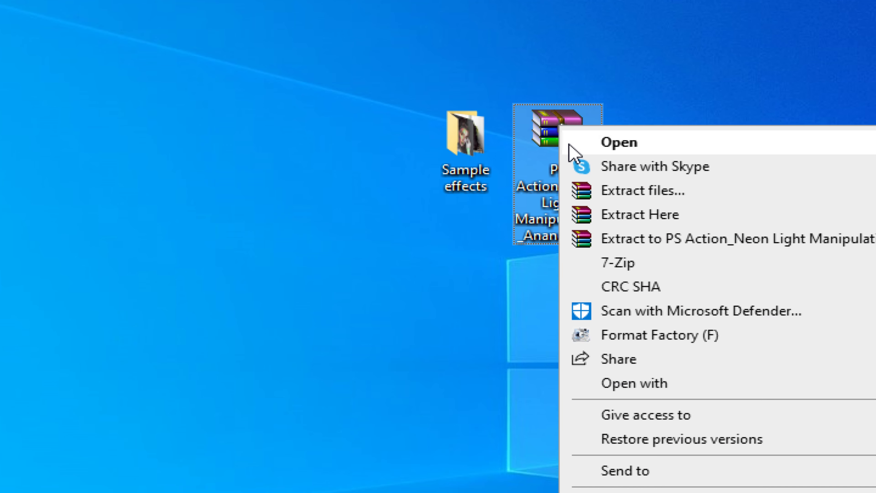
left_click(690, 240)
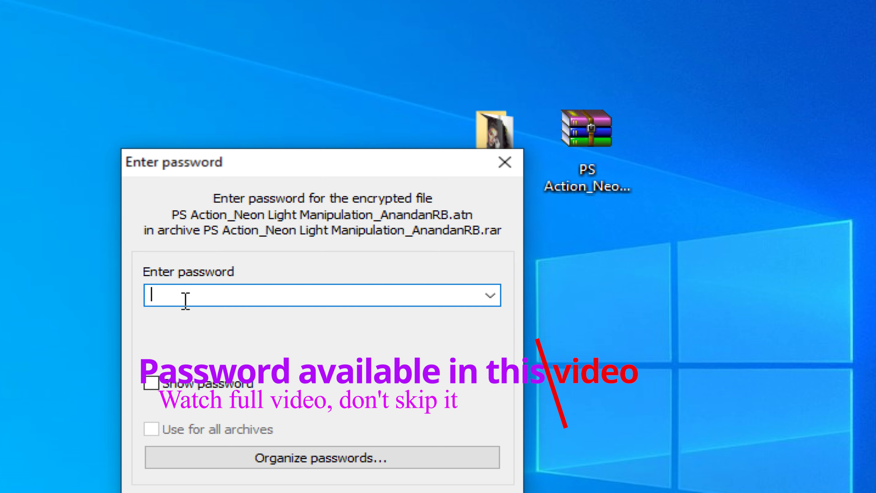
type("aaaaaaaa")
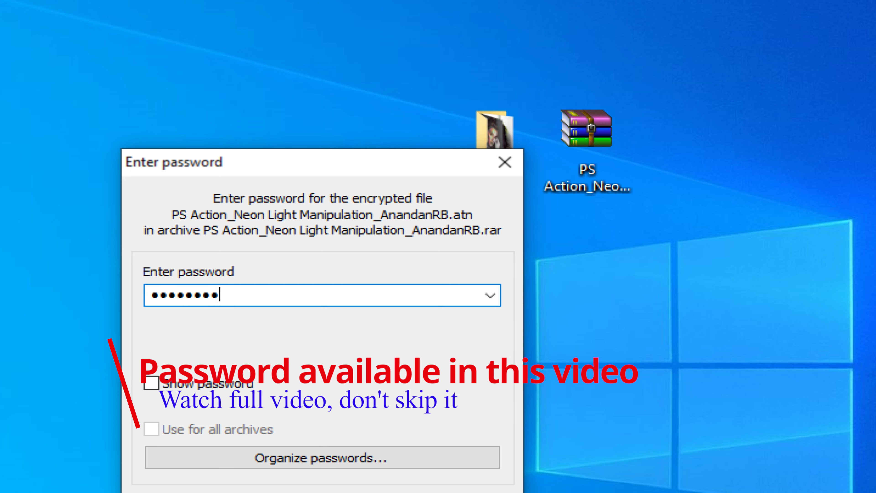
type("aaa")
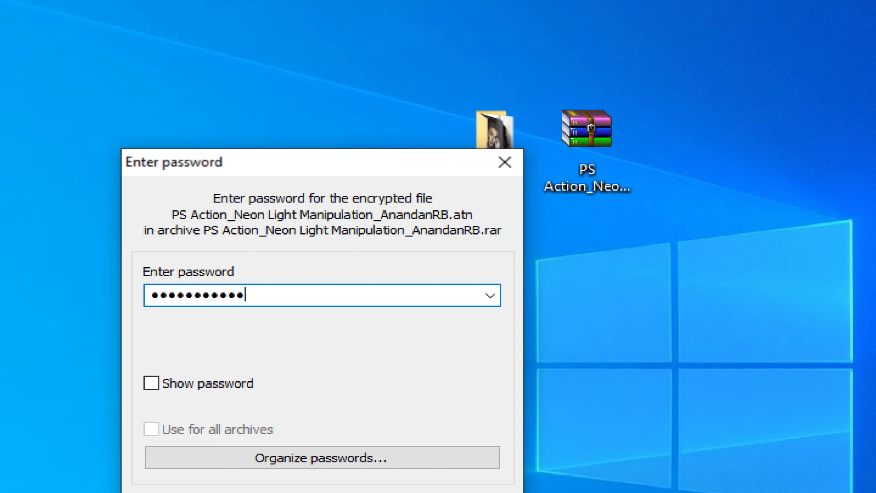
type("a")
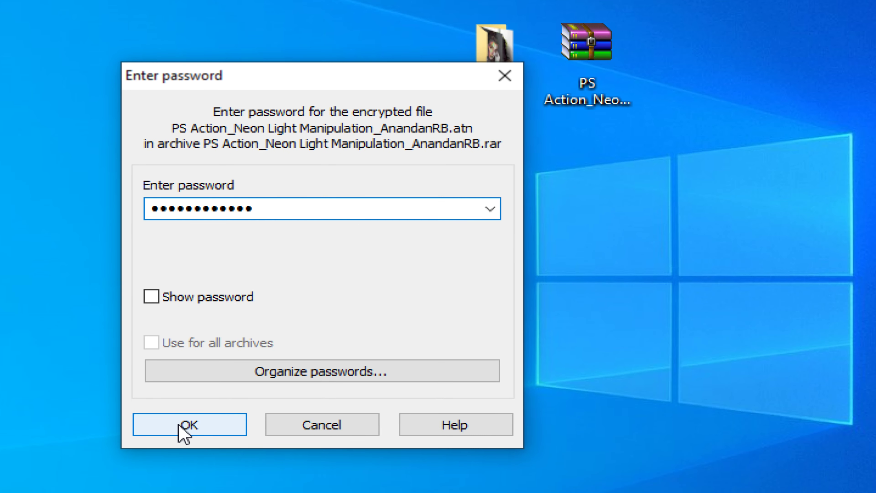
left_click(180, 467)
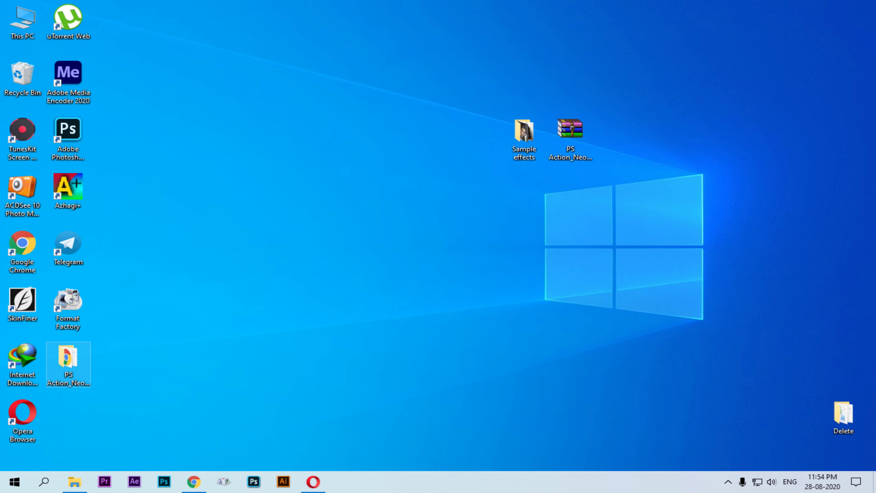
Step: Move the extracted action folder beside Sample effects and open Sample effects
left_click_drag(68, 357, 374, 162)
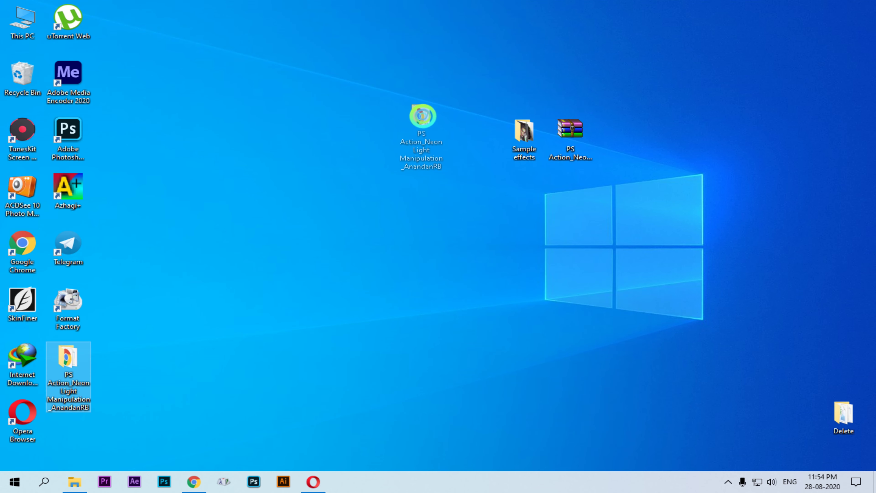
left_click_drag(375, 162, 476, 132)
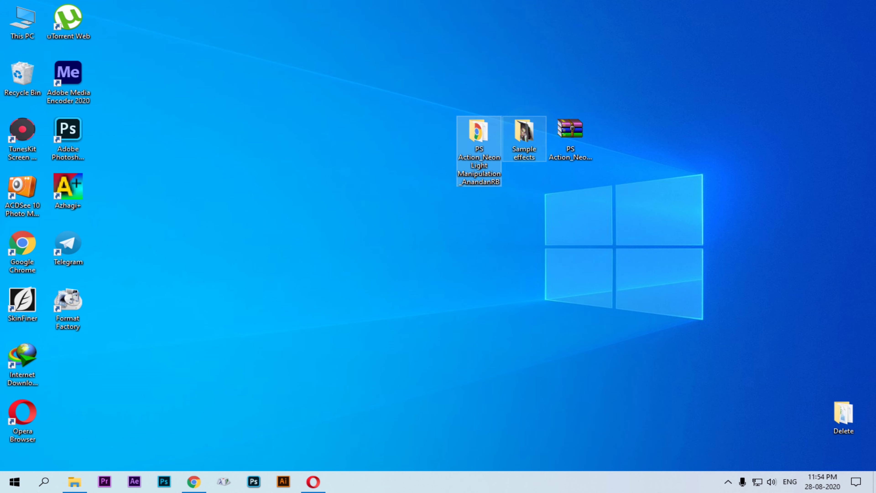
double_click(524, 132)
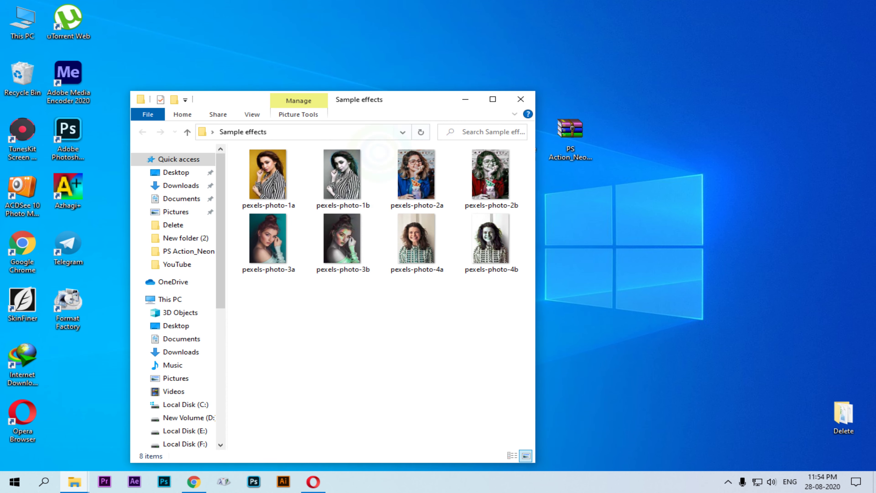
Step: View the sample photos pexels-photo-1a through 2b, then close the viewer and switch to Photoshop
double_click(267, 173)
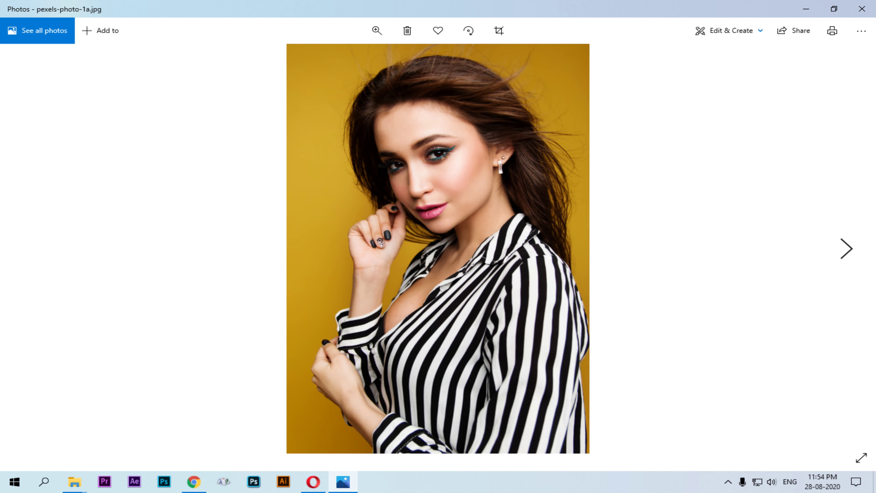
key("Right")
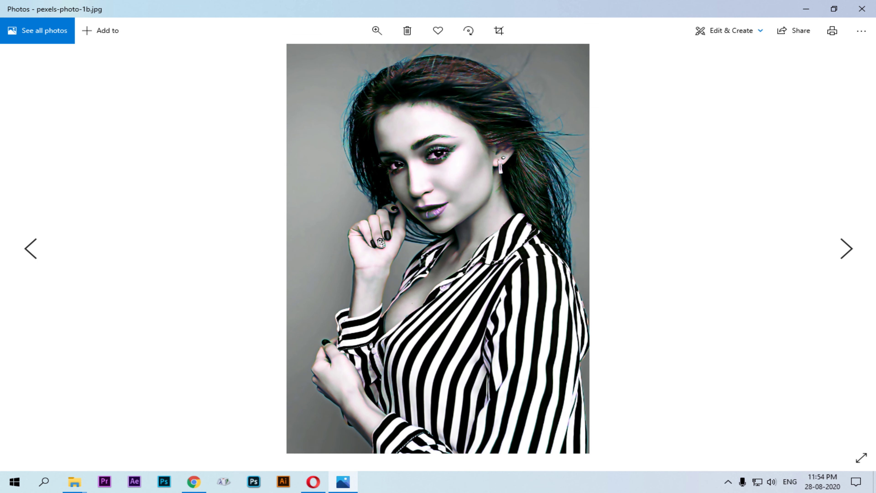
key("Right")
key("Right")
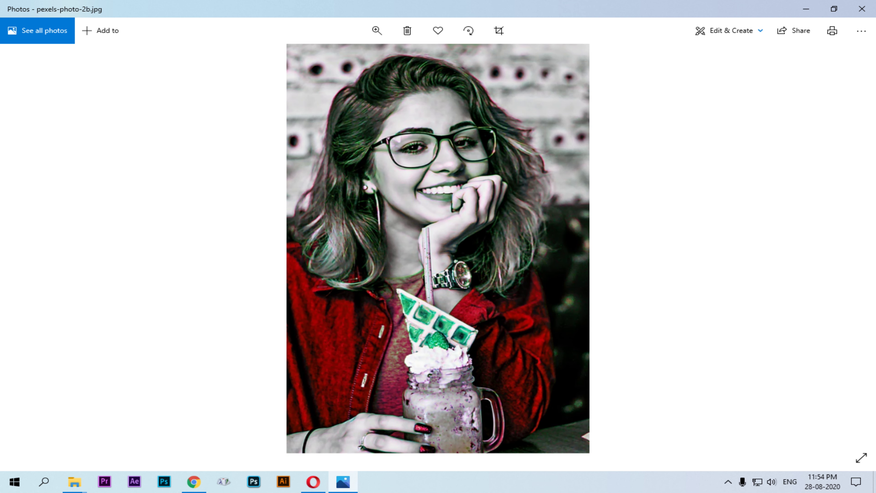
key("Right")
key("Right")
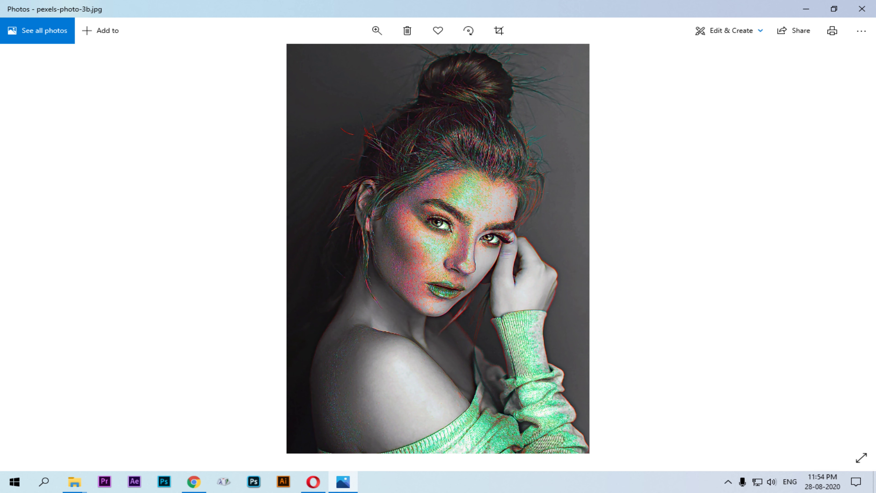
key("alt+F4")
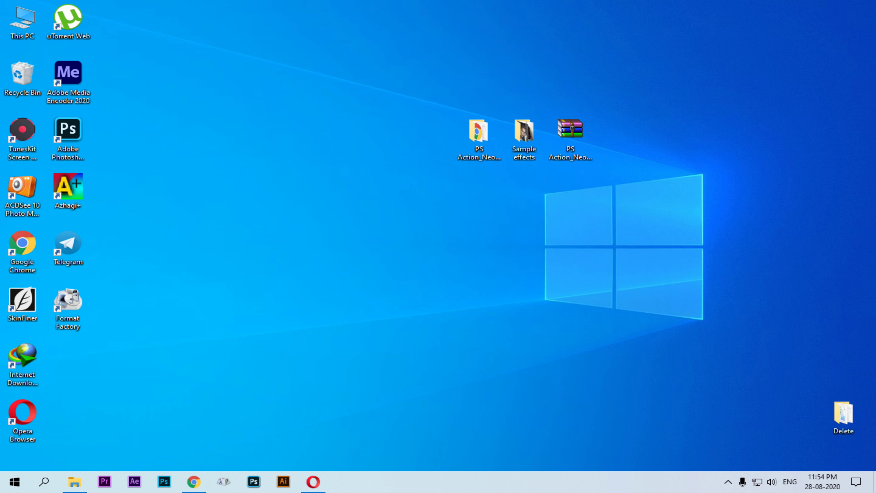
left_click(254, 481)
Step: Download the curly-haired portrait from the Pexels panel into Photoshop as pexels-photo-1
left_click(300, 337)
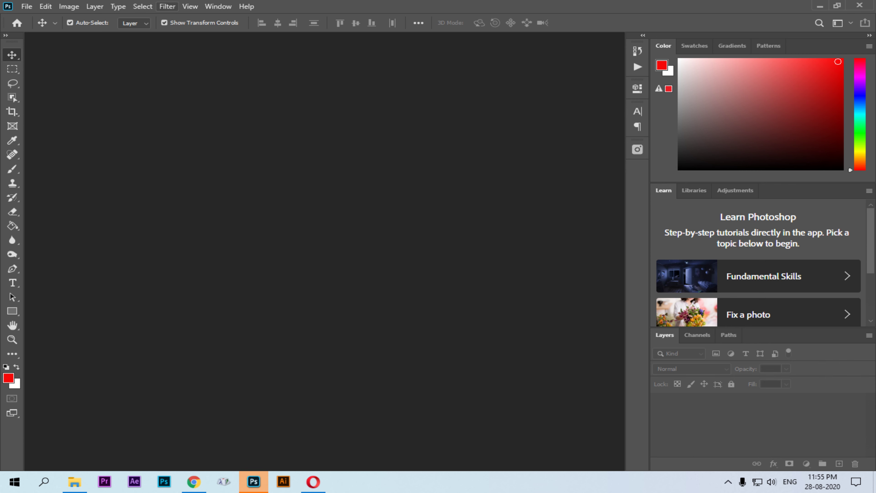
left_click(68, 7)
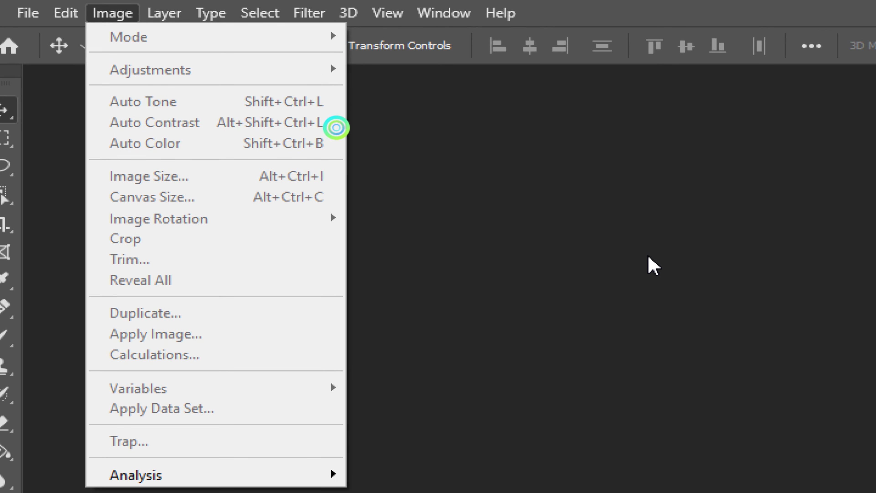
left_click(648, 263)
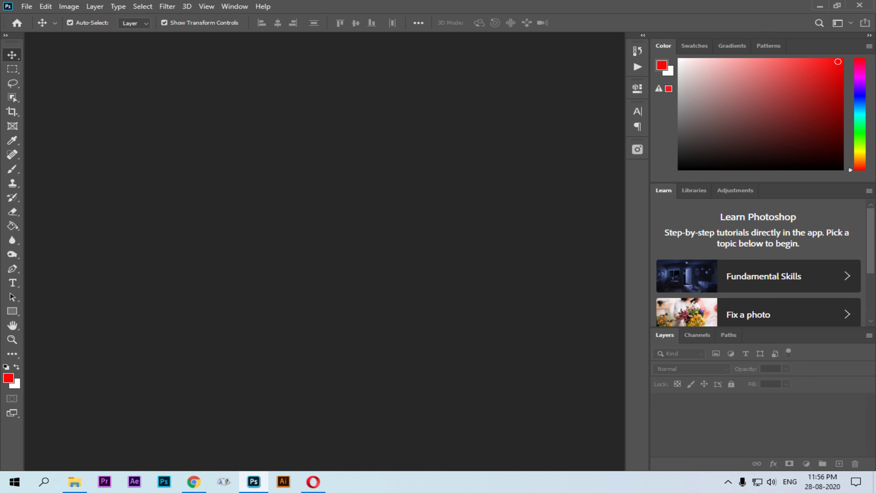
left_click(636, 149)
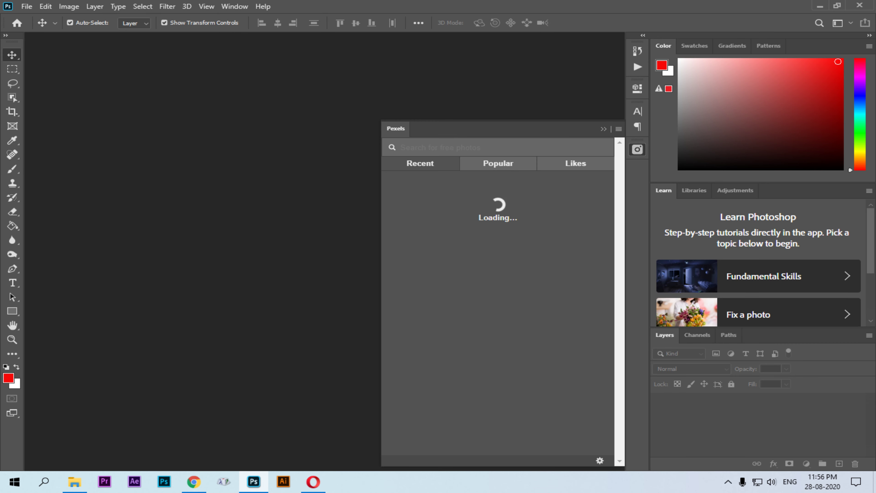
left_click(508, 274)
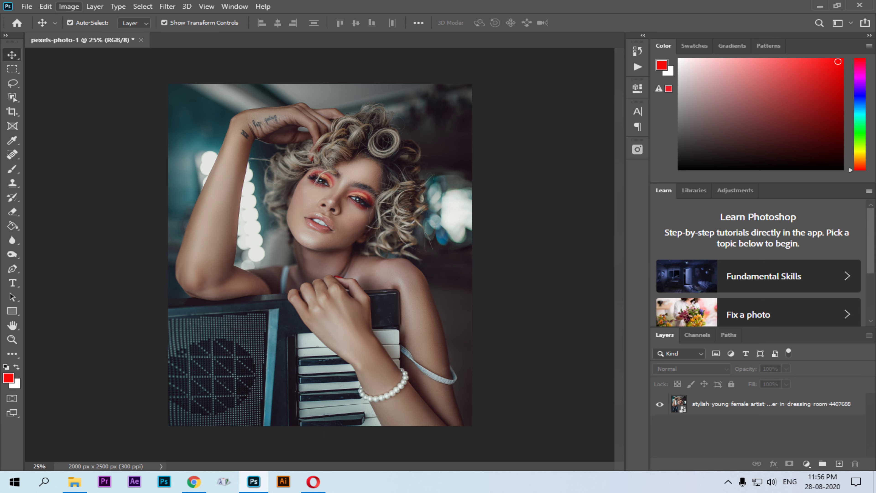
Step: Turn off Auto-Select and confirm the image stays 8-bit RGB
left_click(69, 23)
left_click(114, 14)
mouse_move(133, 36)
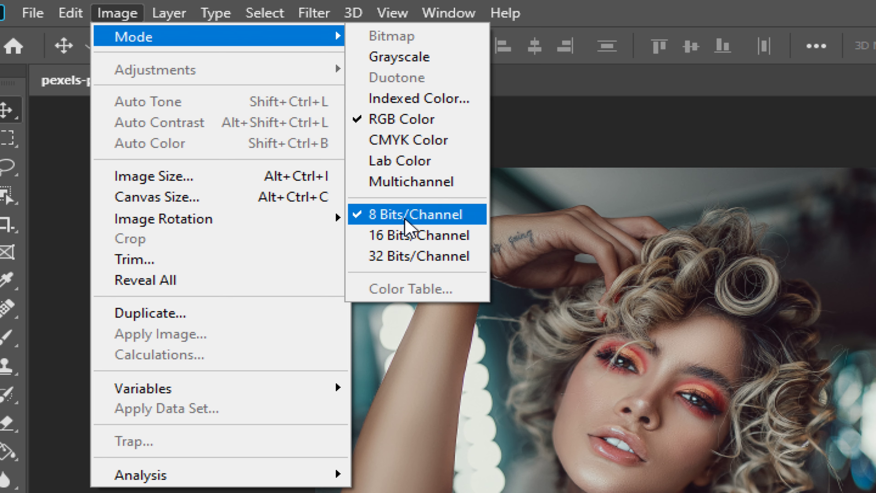
left_click(607, 108)
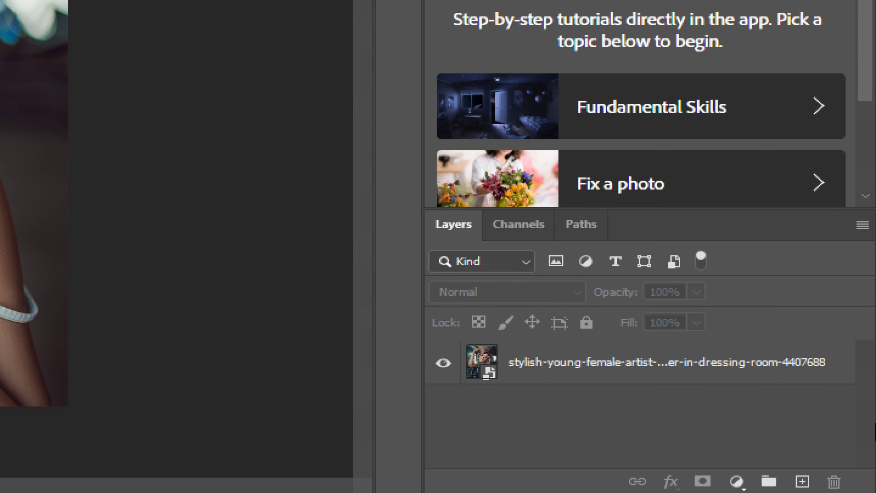
Step: Set Layers panel options to small thumbnails, keeping the copy suffix on duplicated layers
left_click(862, 226)
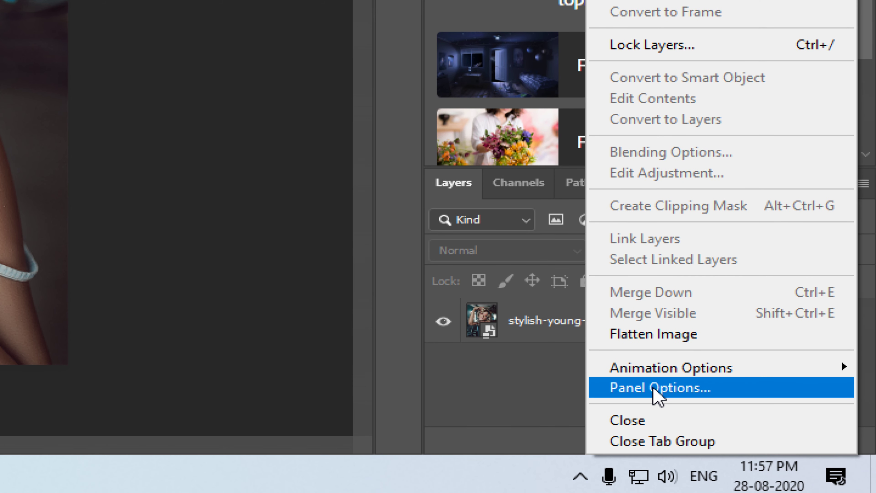
left_click(655, 393)
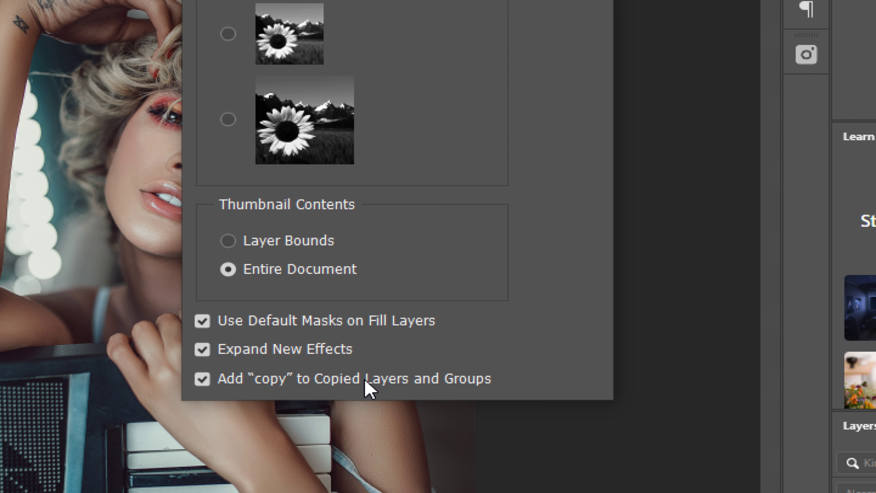
left_click(202, 378)
left_click(202, 378)
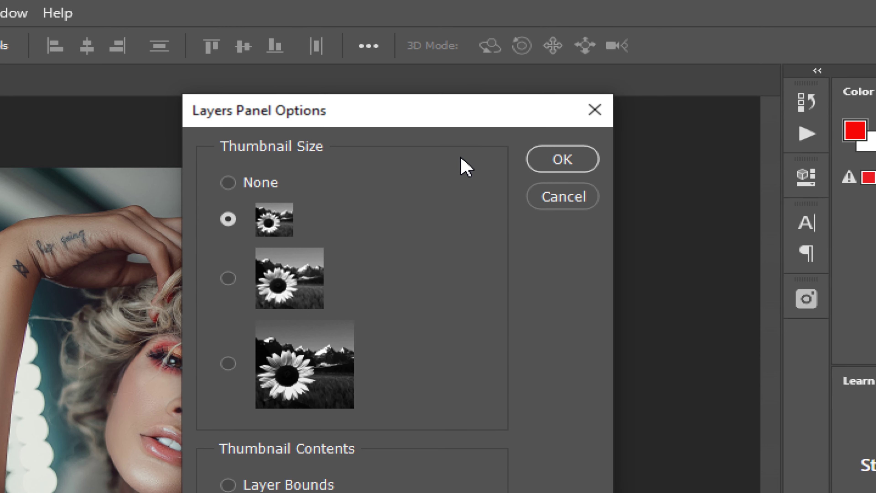
left_click(558, 163)
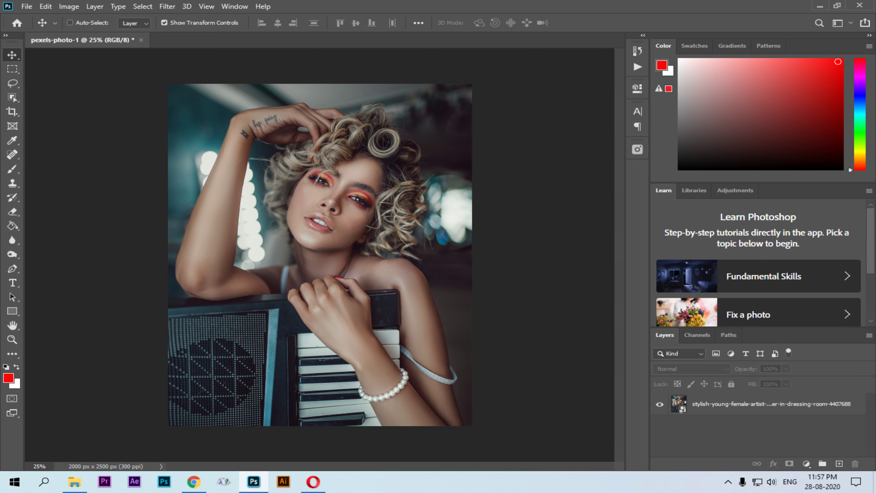
Step: Save the portrait on this computer as a JPEG with the default quality settings
key("ctrl+s")
left_click(404, 181)
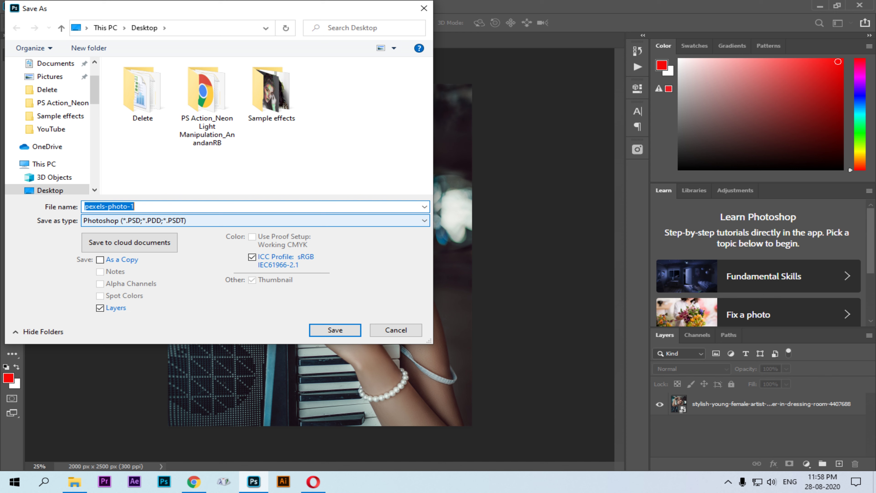
left_click(169, 220)
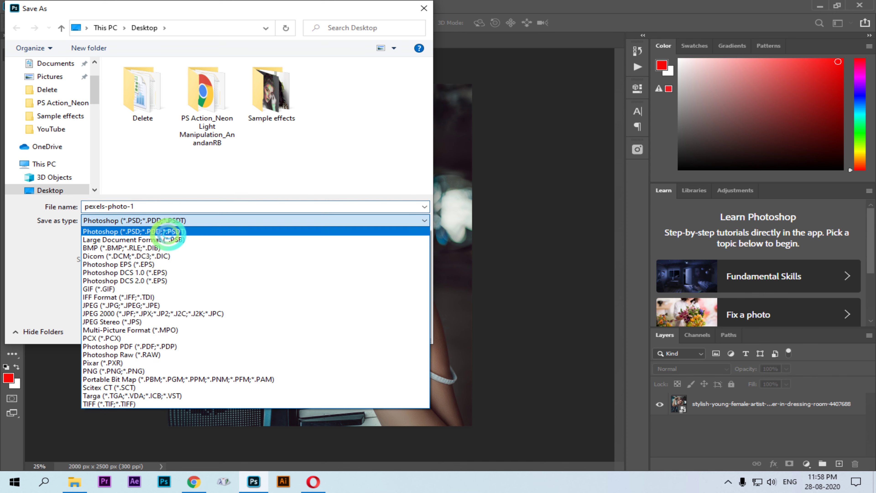
left_click(166, 305)
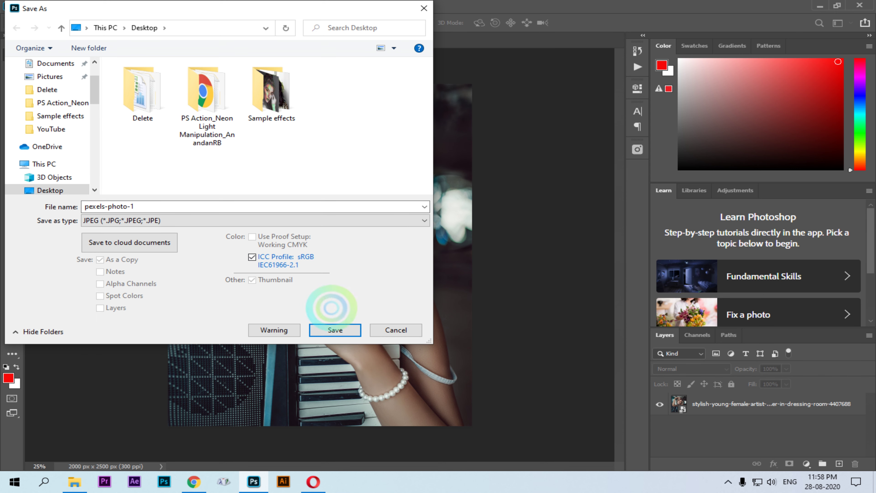
left_click(335, 330)
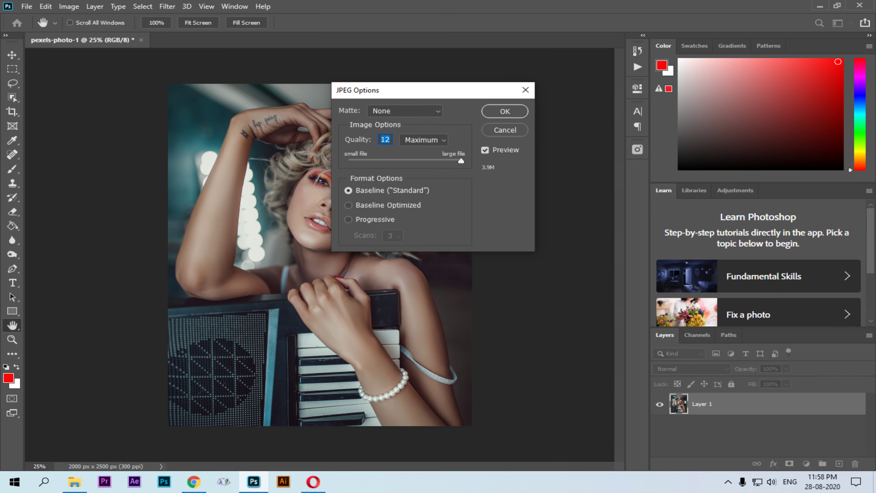
left_click(505, 111)
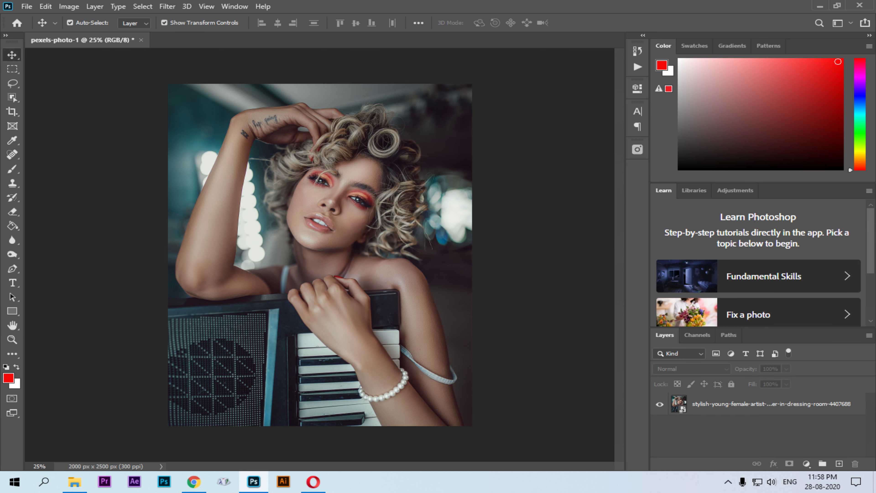
Step: Close the document without saving, then reopen pexels-photo-1.jpg from the Desktop
left_click(141, 40)
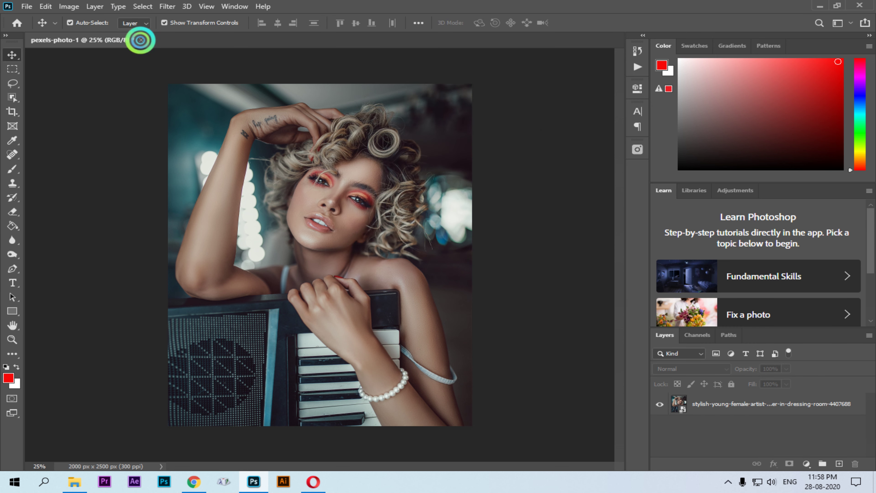
left_click(435, 181)
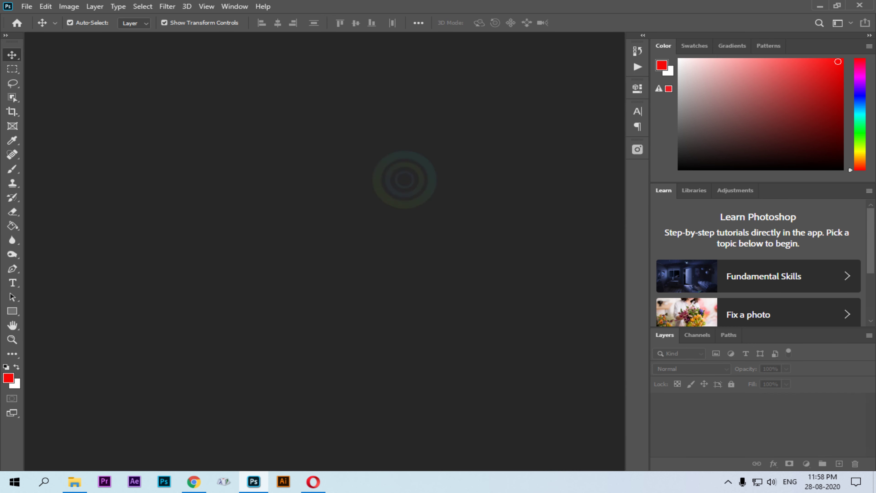
double_click(378, 175)
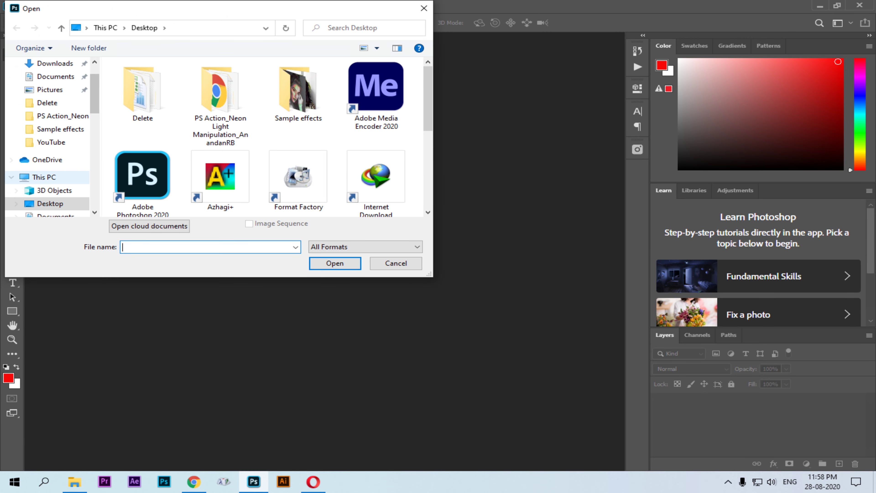
left_click_drag(94, 98, 95, 112)
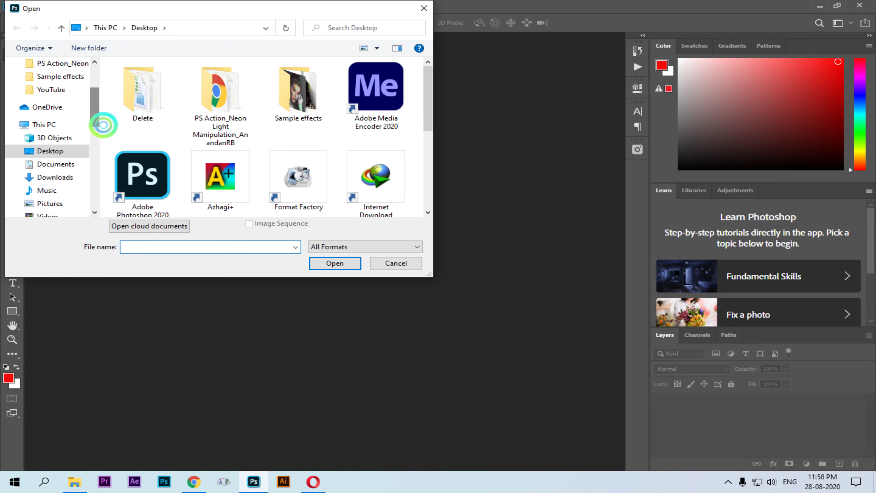
scroll(294, 123, "down", 5)
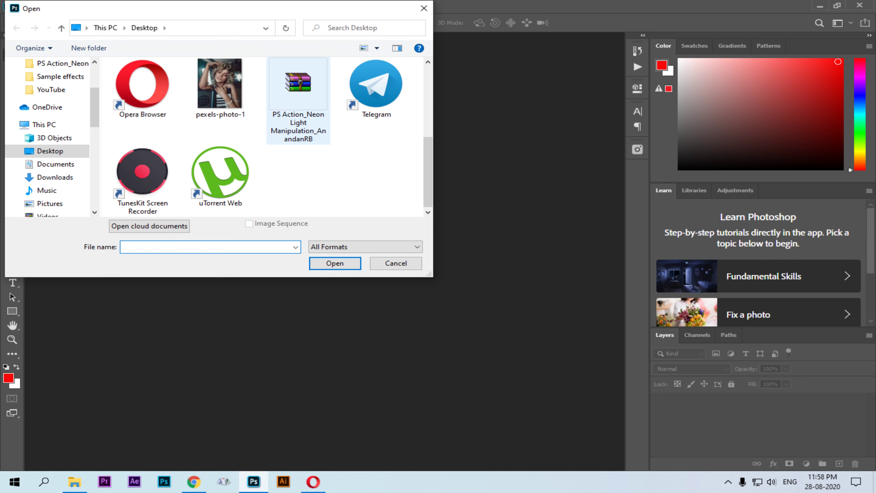
left_click(220, 86)
left_click(332, 262)
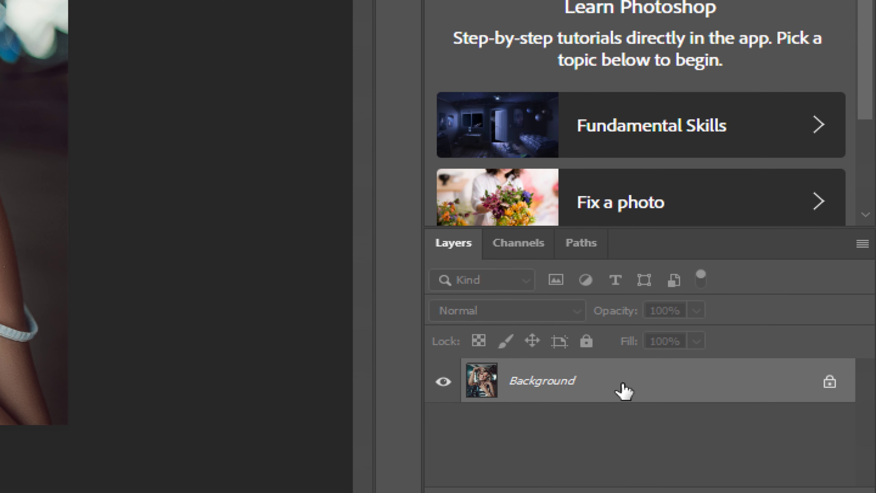
left_click_drag(624, 390, 691, 386)
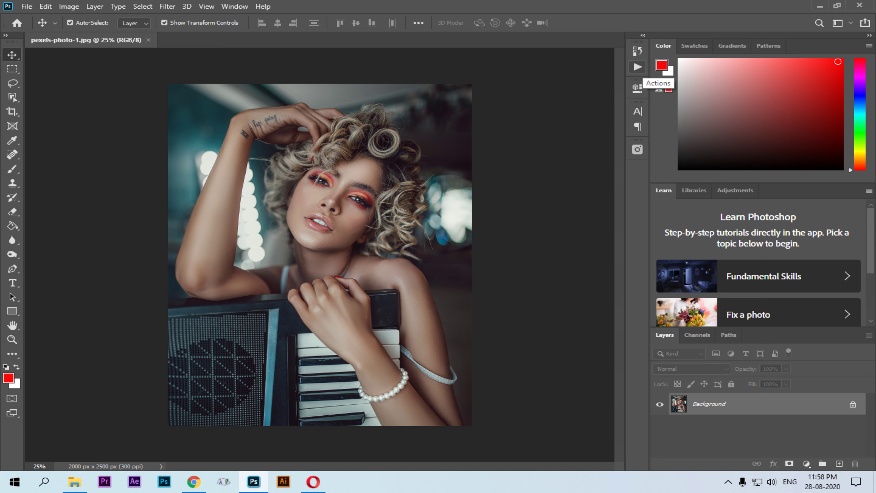
Step: Show the Actions panel and delete the old PS Action_Neon Light Manipulation set
left_click(637, 66)
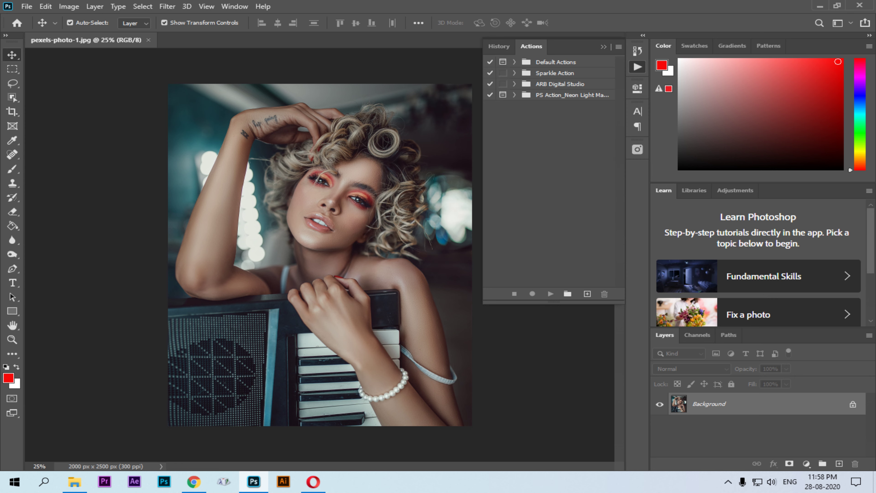
left_click(234, 6)
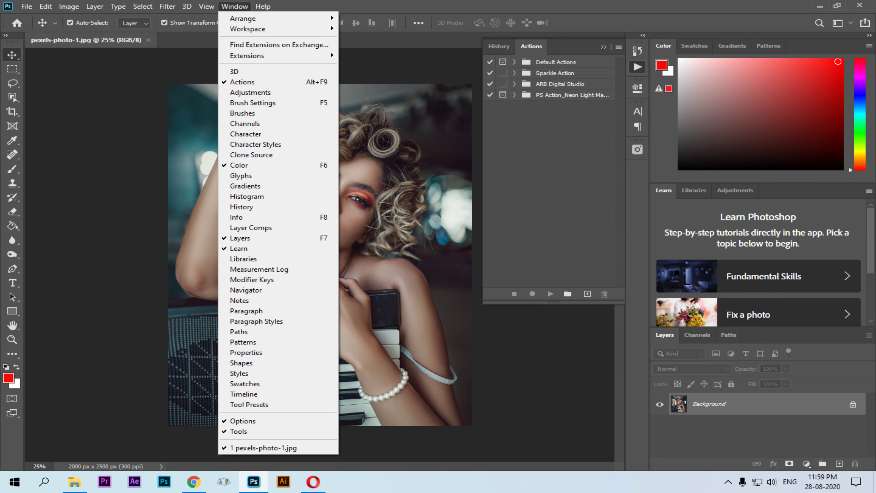
left_click(636, 66)
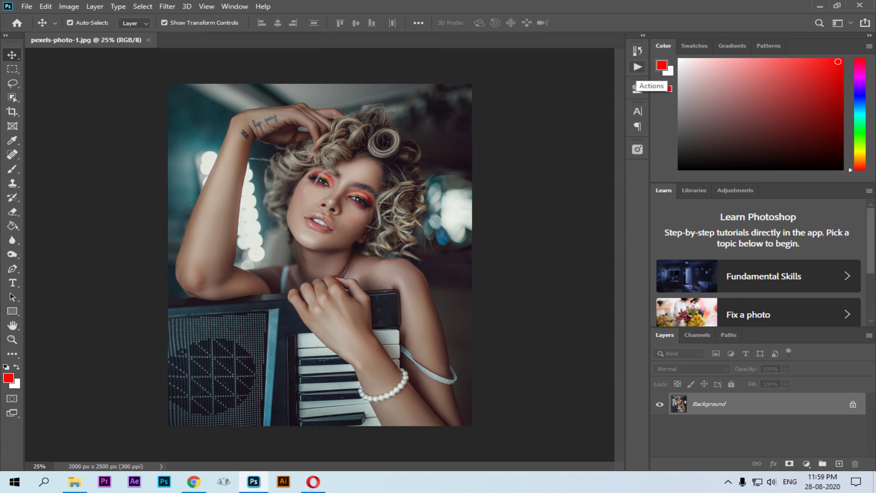
left_click(637, 67)
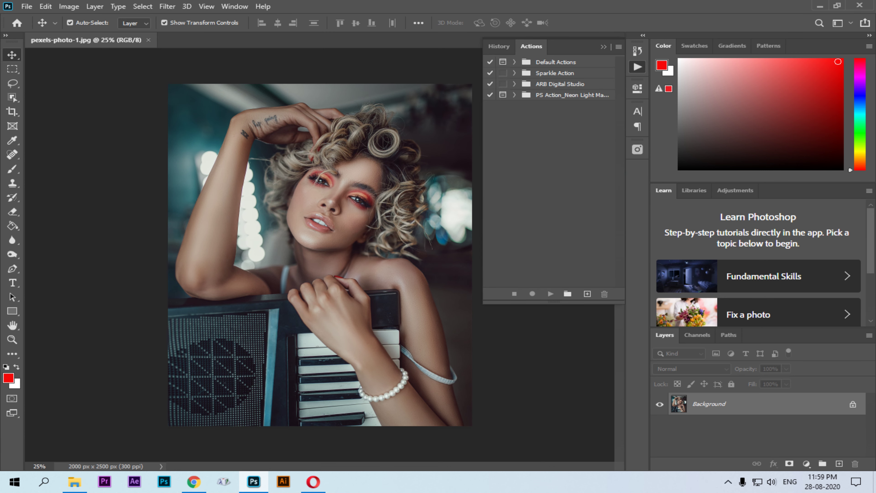
left_click_drag(561, 94, 607, 296)
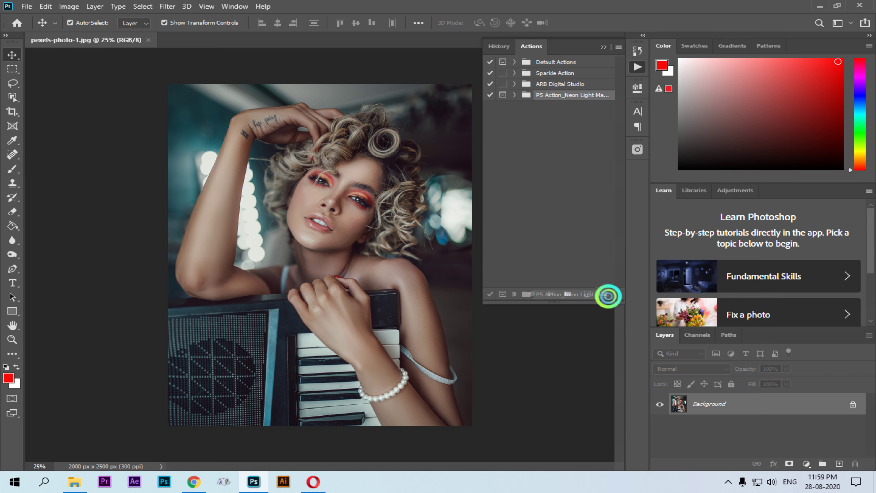
left_click_drag(608, 296, 604, 294)
left_click(579, 104)
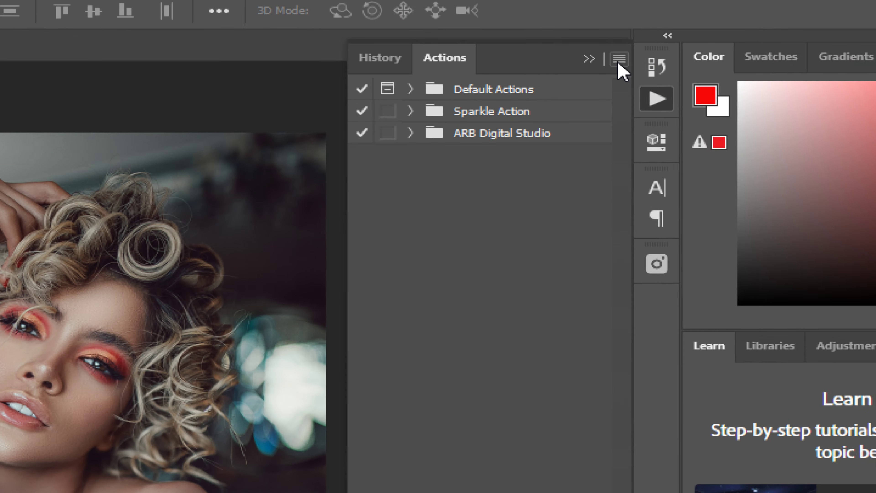
left_click(618, 47)
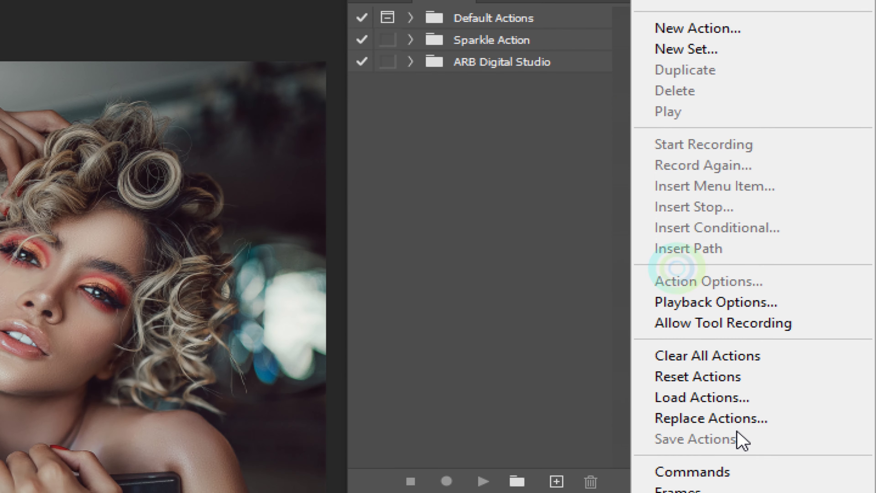
Step: Load the Neon Light Manipulation .ATN file from the Desktop's PS Action folder
left_click(752, 396)
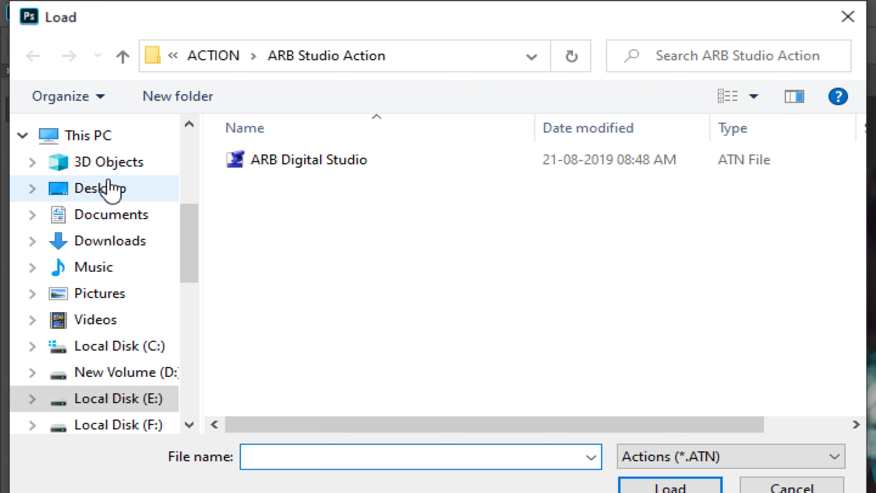
left_click(107, 188)
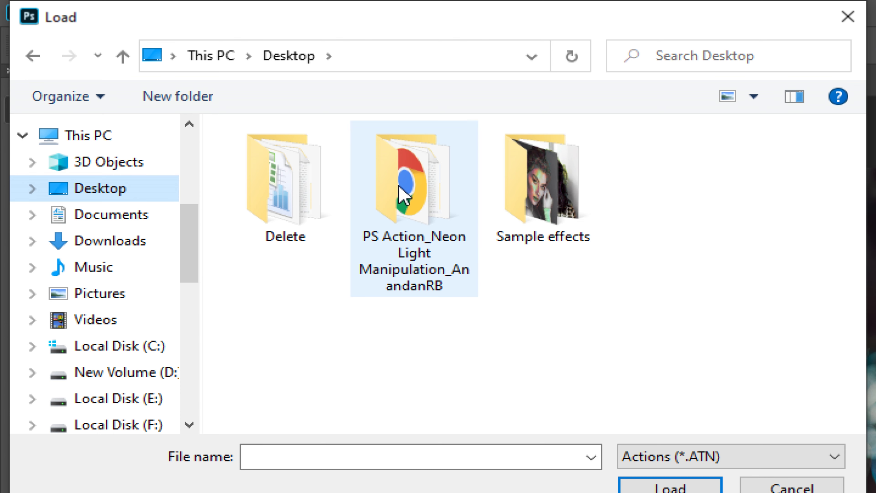
double_click(406, 184)
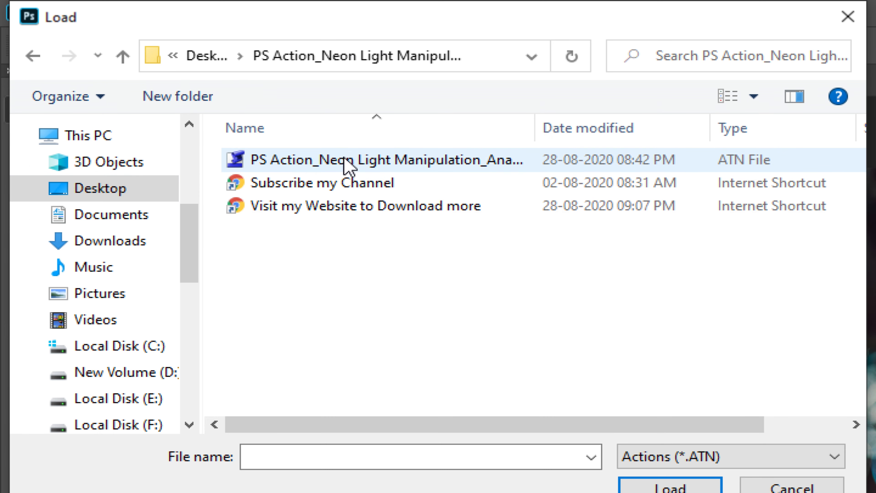
left_click(278, 159)
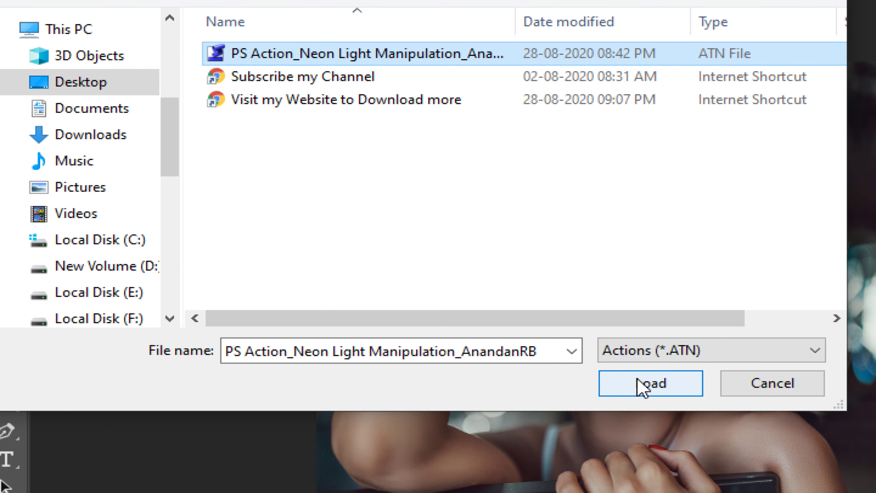
left_click(637, 379)
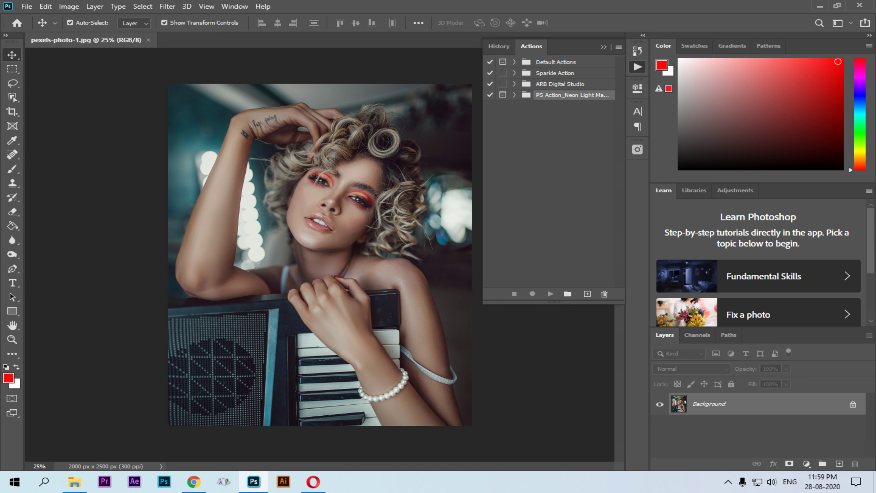
Step: Run the neon set's 'Just click and play me' action on the portrait
left_click(514, 95)
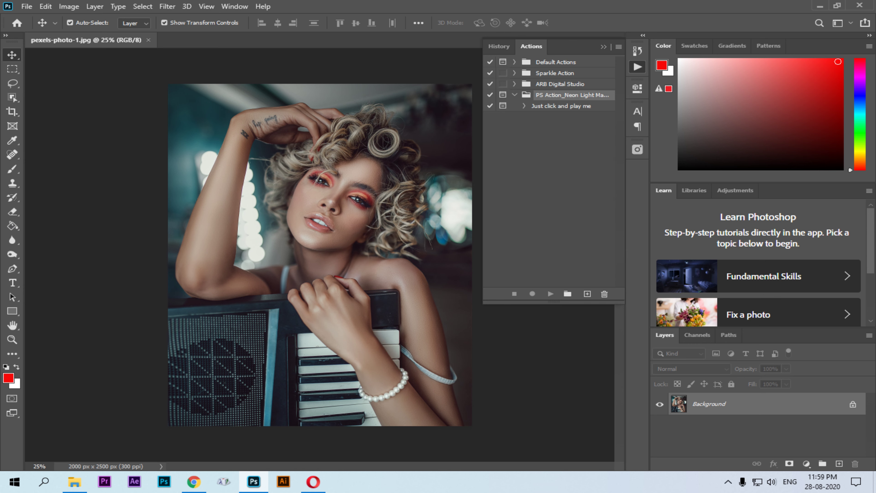
left_click(566, 106)
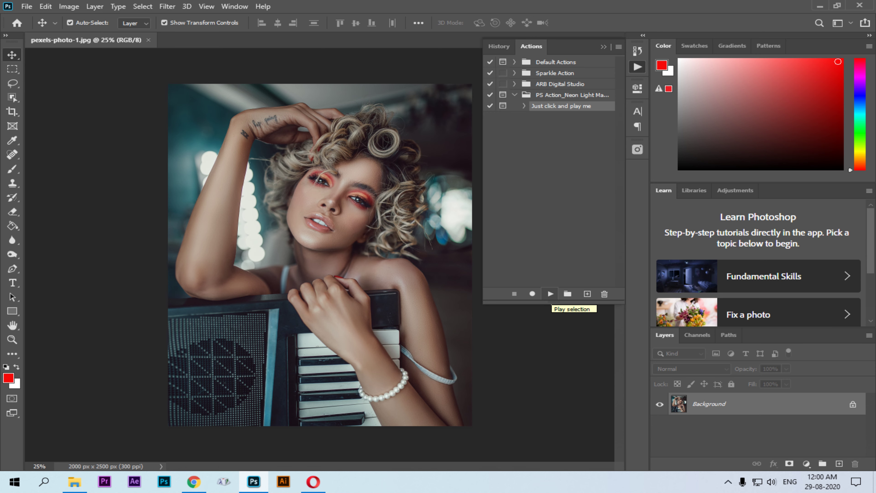
left_click(551, 294)
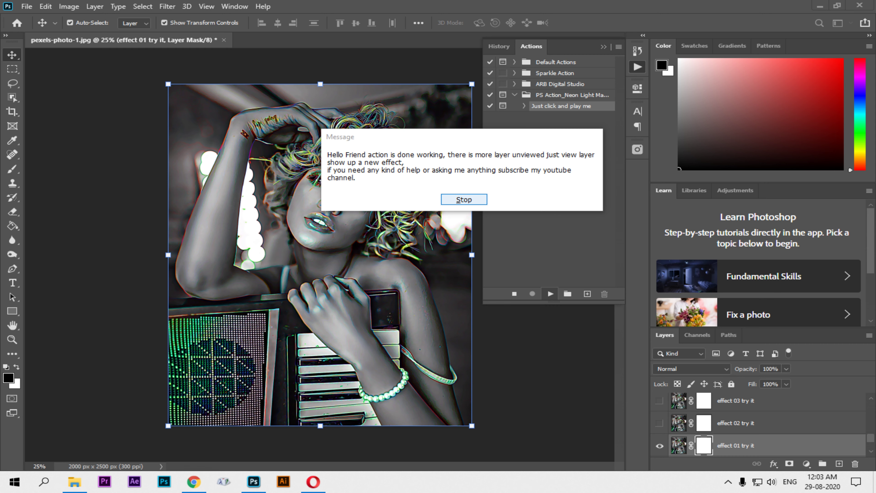
Step: Dismiss the action's completion message and scroll up through the Layers panel
left_click(463, 199)
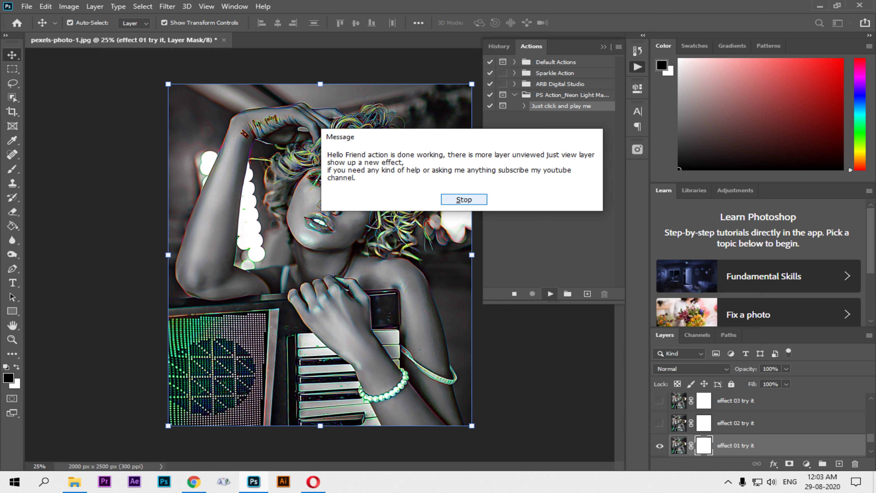
left_click(464, 199)
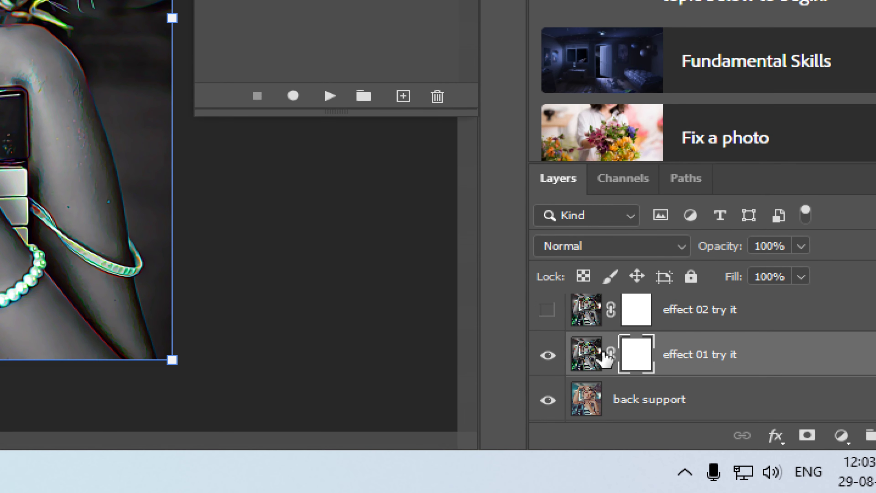
scroll(606, 354, "up", 1)
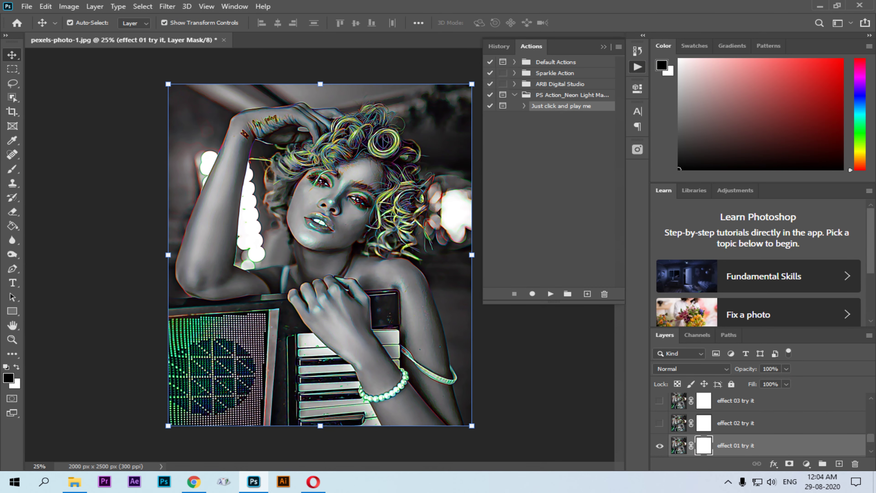
scroll(661, 404, "up", 1)
left_click(659, 423)
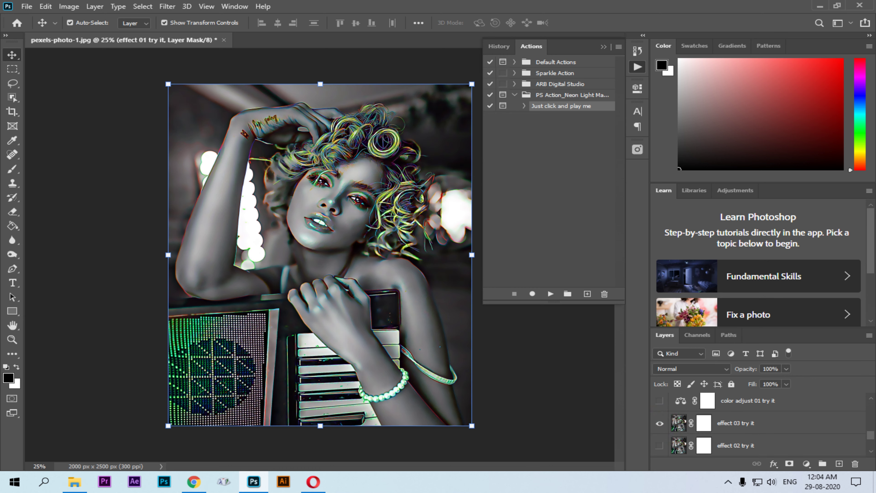
Step: Show adjust 02 try it with color adjust 01 hidden, then begin saving as pexels-photo-1 PSD
left_click(659, 401)
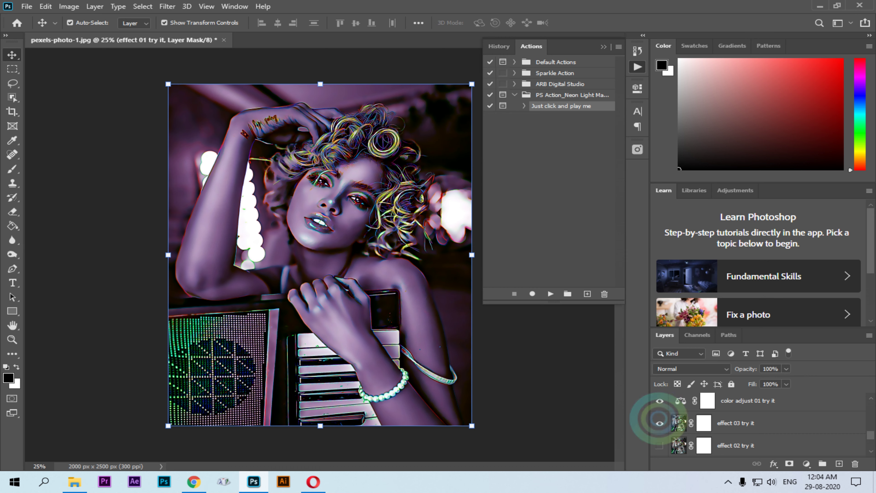
left_click(660, 401)
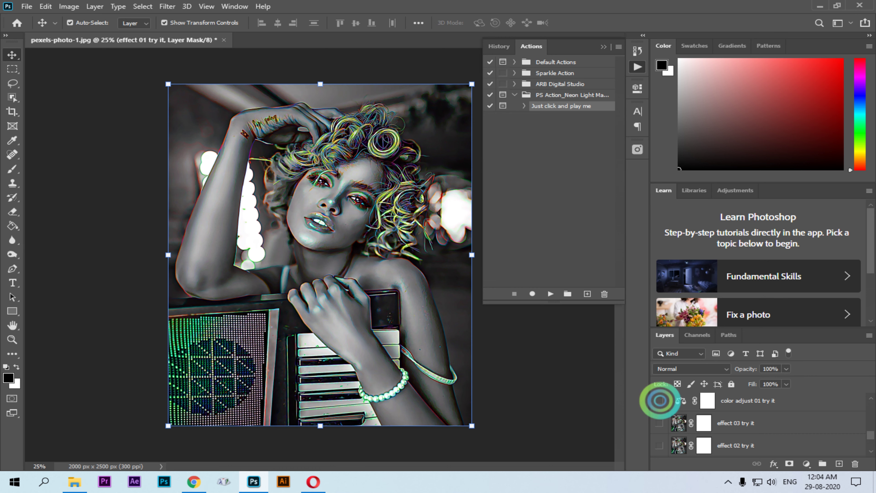
scroll(657, 406, "up", 1)
left_click(659, 401)
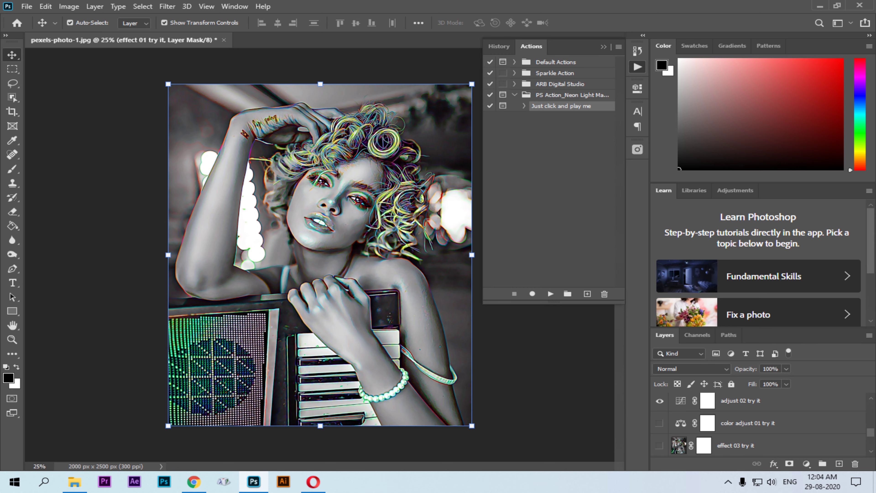
key("ctrl")
key("ctrl+s")
Step: Save the neon portrait to the Desktop as JPEG pexels-photo-1a, then minimize Photoshop
left_click(493, 334)
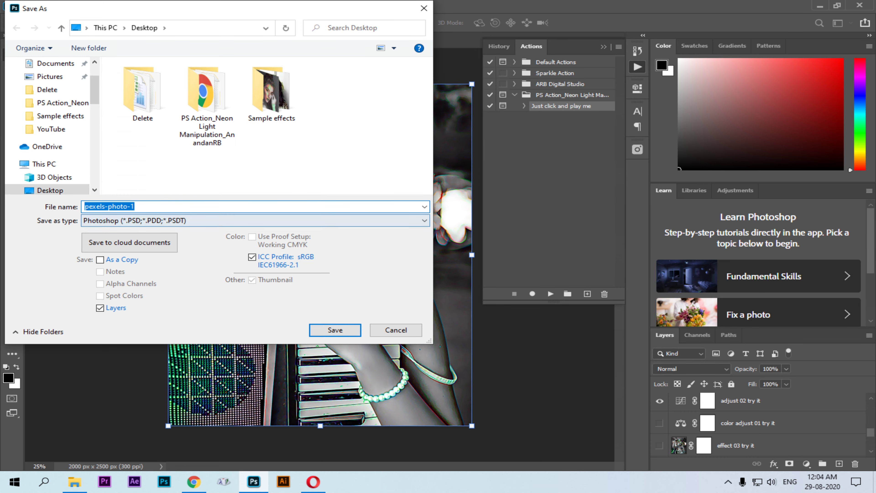
key("End")
type("a")
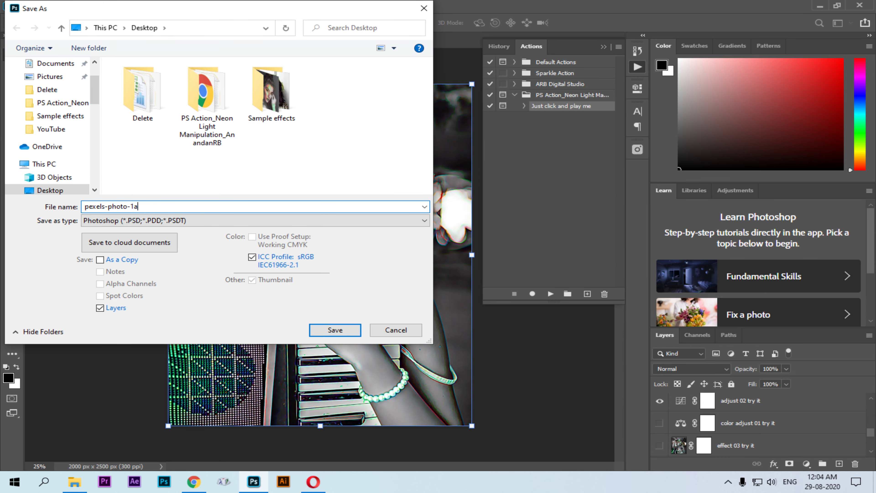
left_click(141, 221)
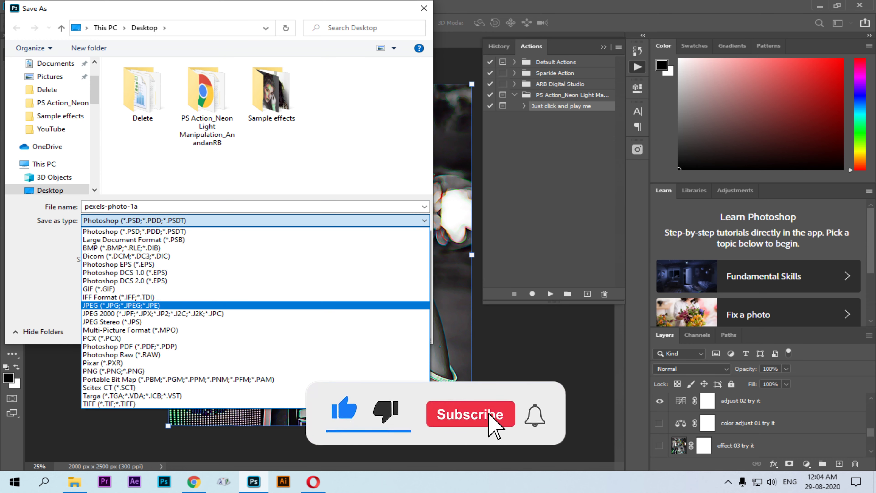
key("Return")
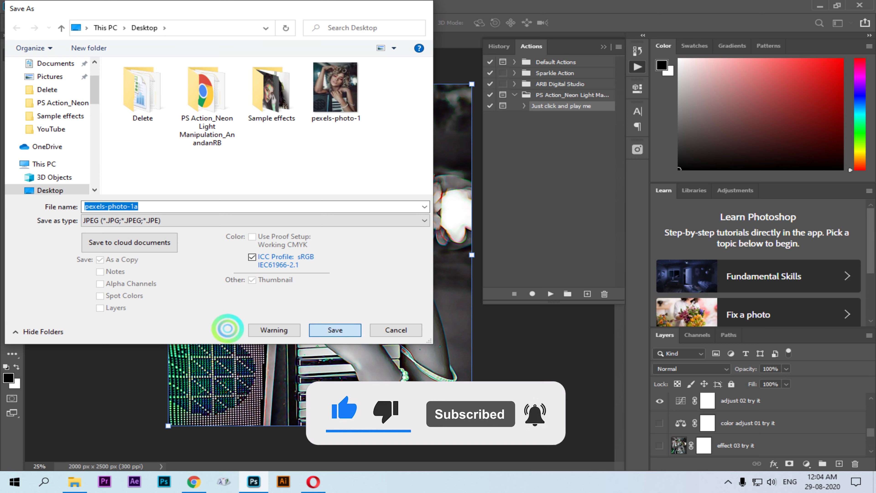
left_click(335, 330)
left_click(499, 111)
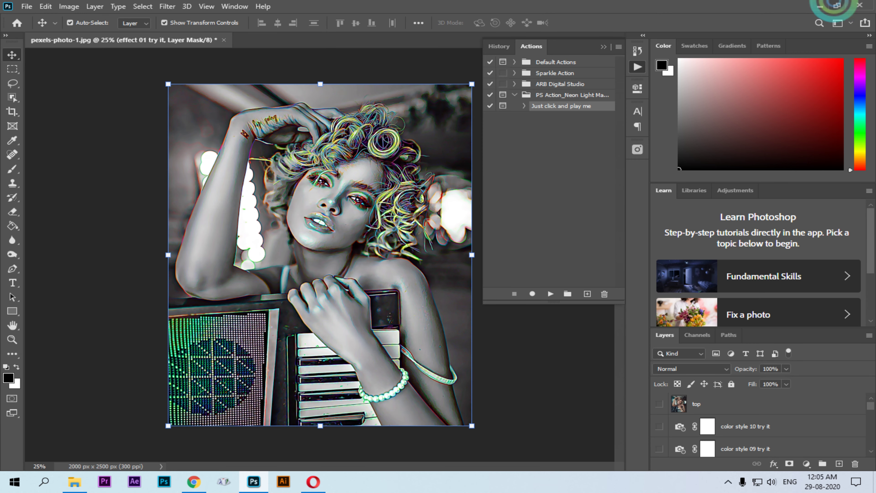
left_click(819, 6)
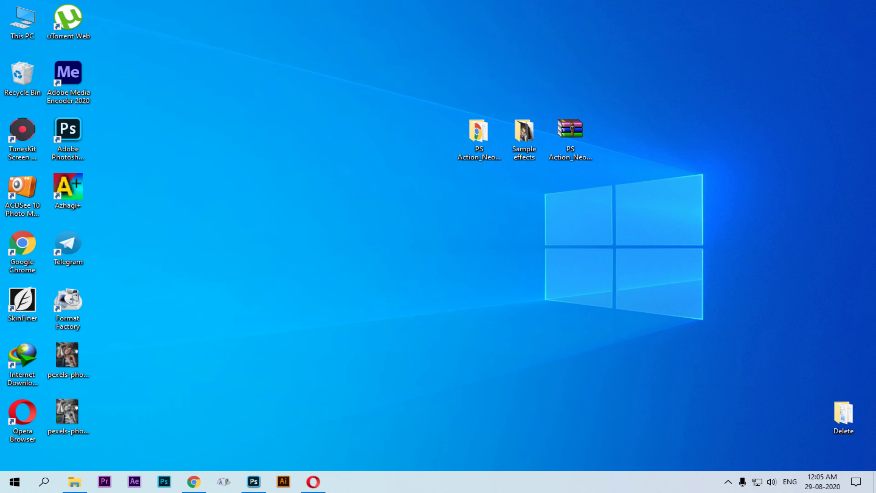
Step: Move both pexels-photo icons to the middle of the desktop and open pexels-photo-1 in Photos
left_click_drag(106, 333, 54, 440)
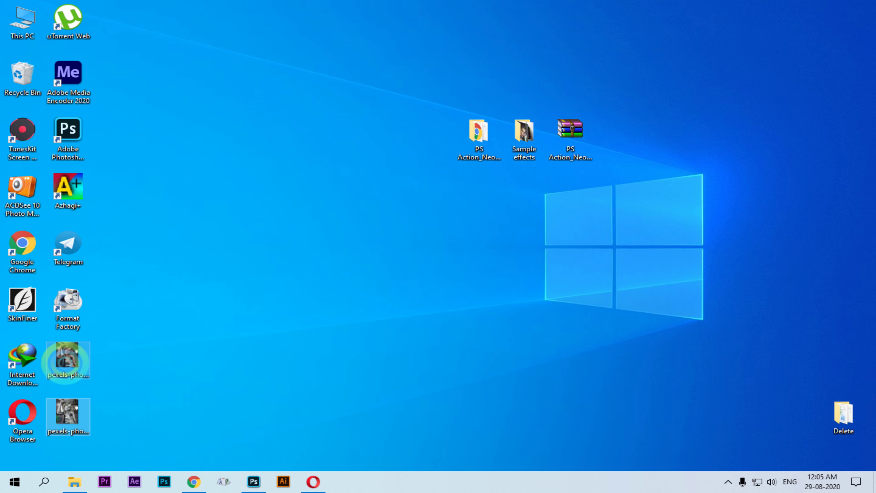
left_click_drag(67, 362, 246, 181)
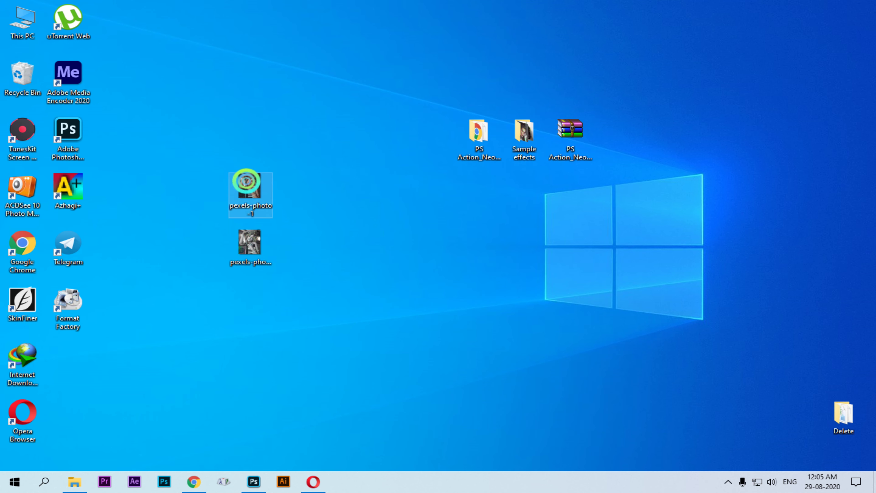
double_click(246, 181)
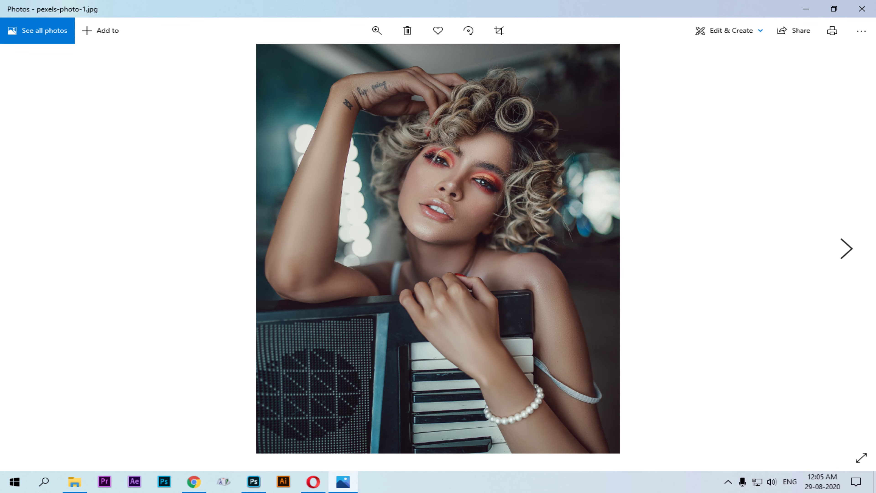
Step: View the neon pexels-photo-1a.jpg, close Photos, and bring Chrome back to the front
key("Right")
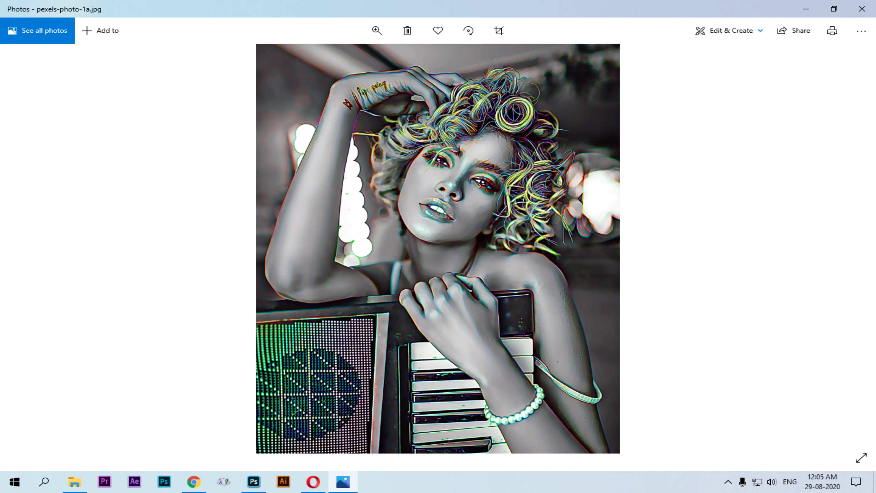
key("alt+F4")
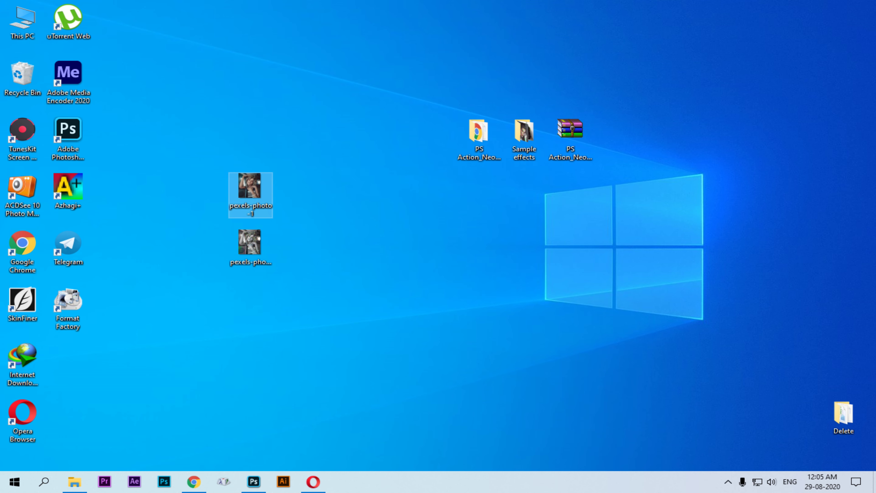
left_click(193, 481)
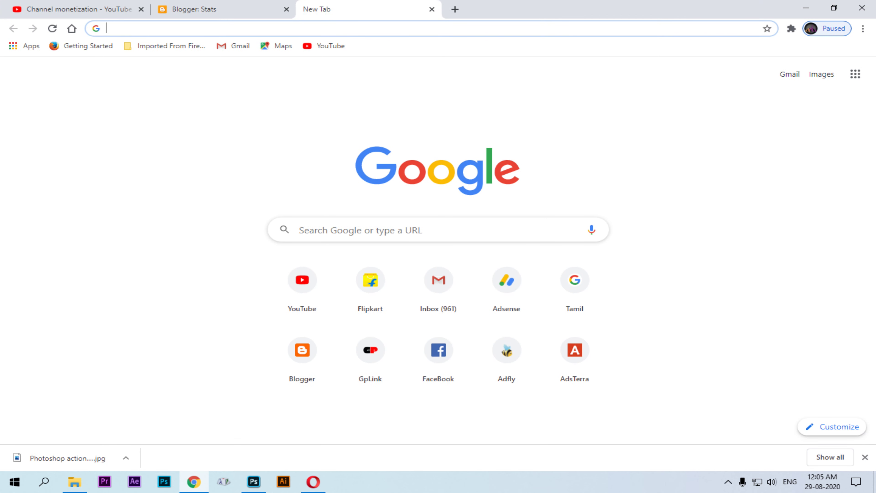
Step: Paste the copied blog link into the address bar and scroll through the post's Photoshop screenshots
right_click(314, 27)
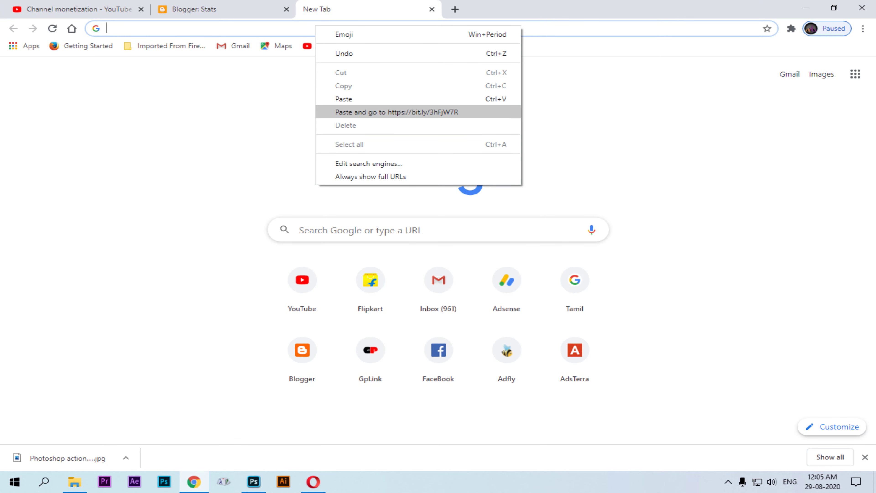
left_click(352, 112)
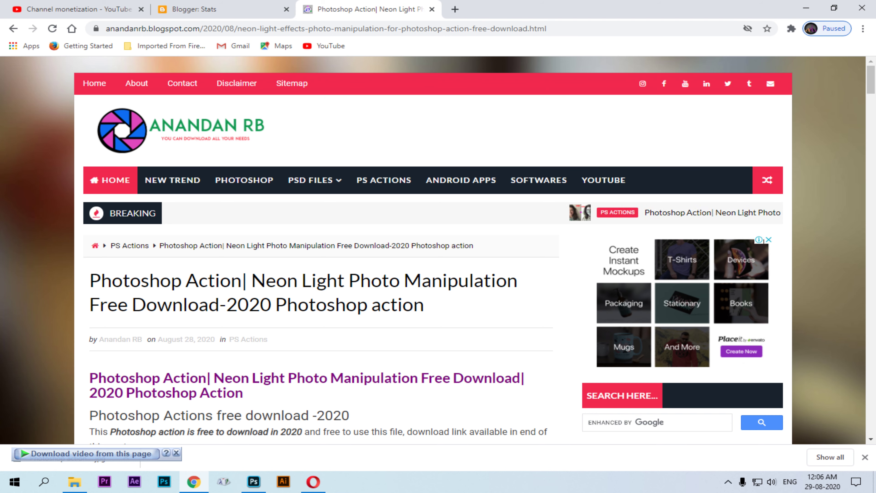
scroll(438, 251, "down", 2)
scroll(438, 250, "down", 1)
scroll(438, 251, "down", 2)
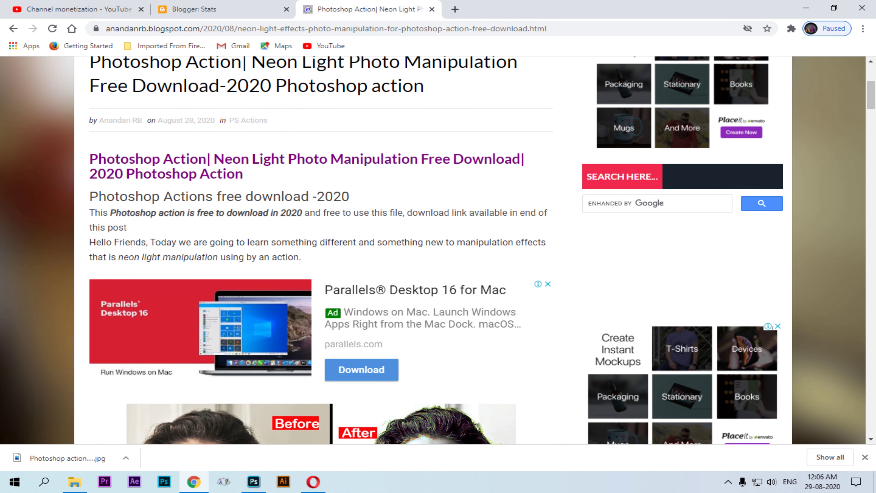
scroll(414, 165, "down", 2)
scroll(414, 165, "down", 1)
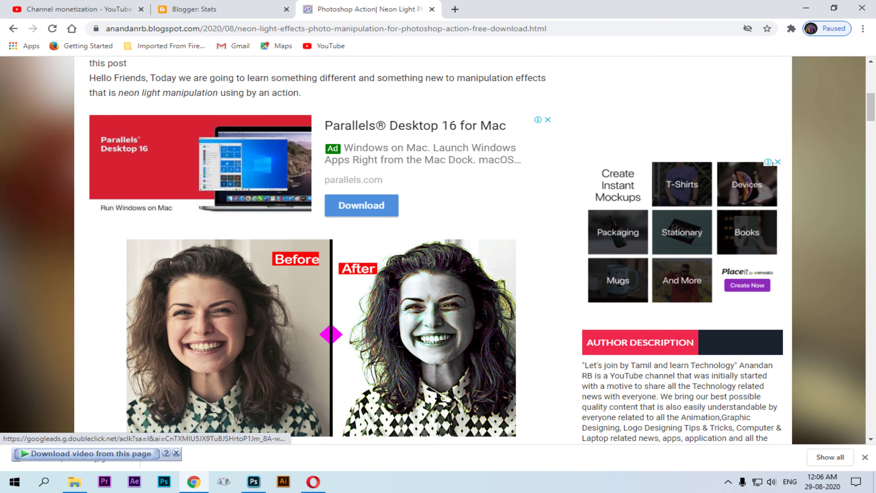
scroll(414, 241, "up", 3)
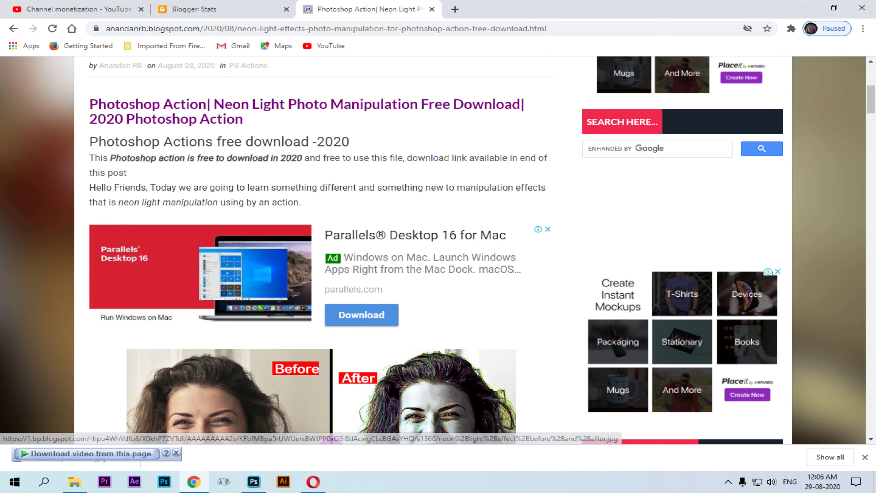
scroll(321, 242, "down", 3)
scroll(321, 242, "down", 3)
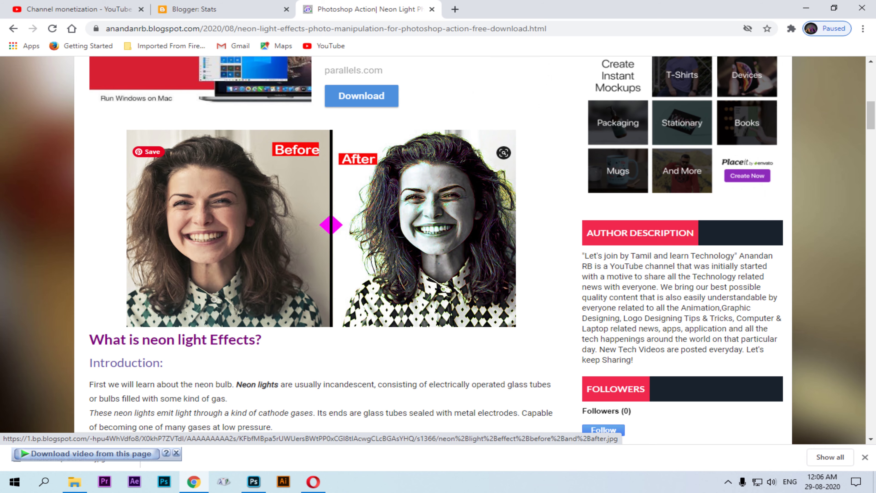
scroll(320, 241, "down", 5)
scroll(321, 242, "down", 4)
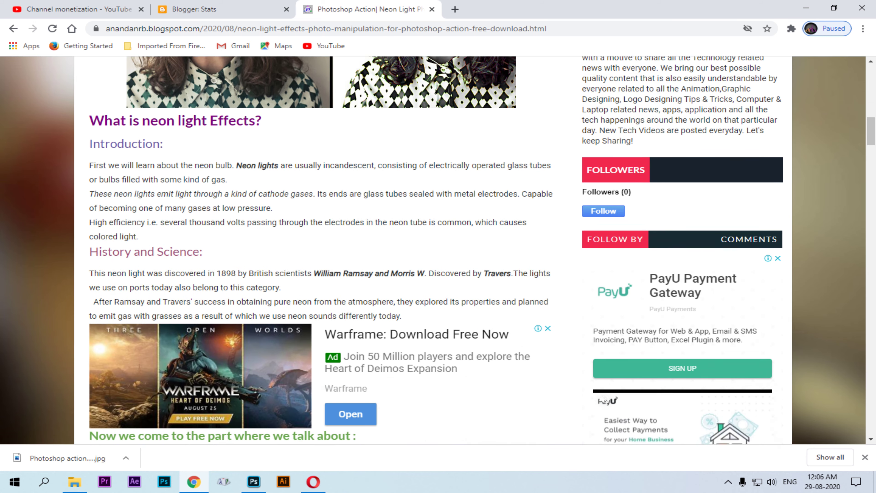
scroll(428, 441, "down", 5)
scroll(428, 441, "down", 7)
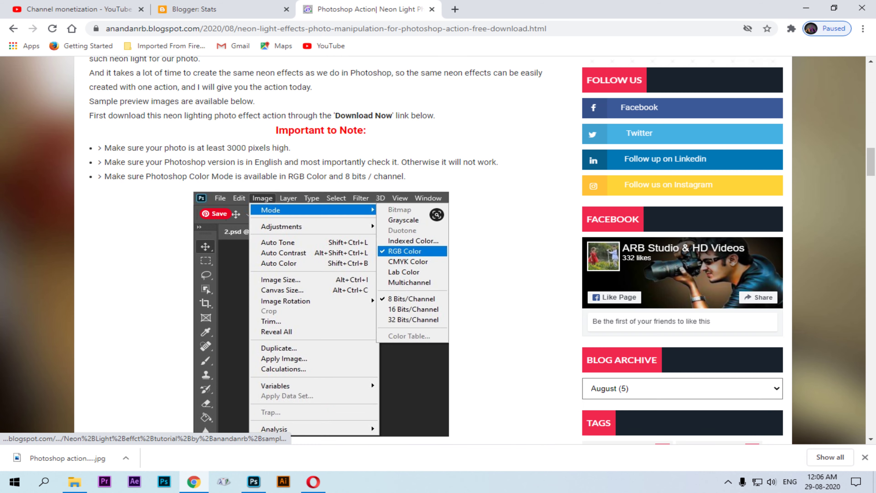
scroll(428, 441, "down", 2)
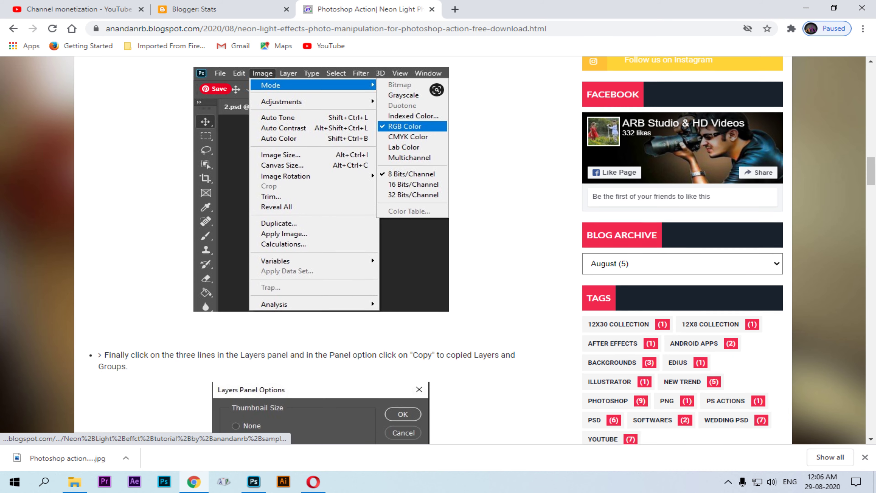
scroll(428, 441, "down", 3)
scroll(429, 441, "down", 2)
scroll(429, 442, "down", 8)
scroll(428, 442, "down", 1)
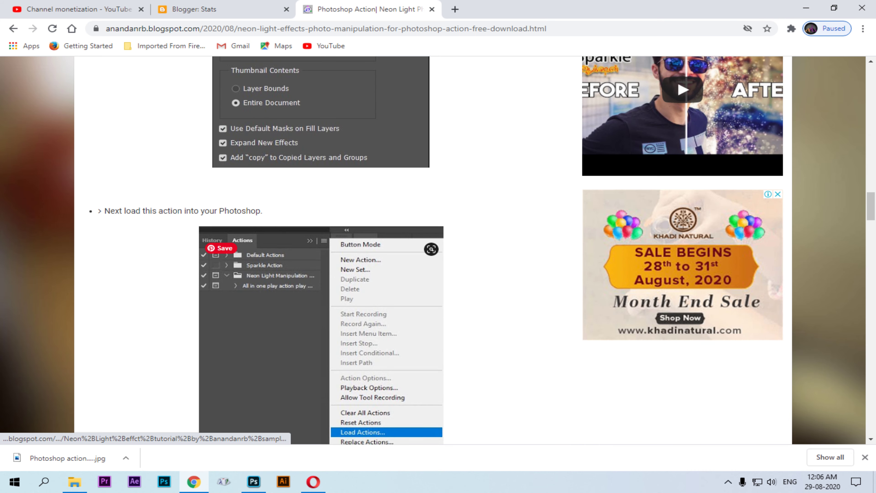
Step: Scroll past the sample neon images down to the Download Now section
scroll(428, 441, "down", 5)
scroll(428, 442, "down", 3)
scroll(428, 442, "down", 3)
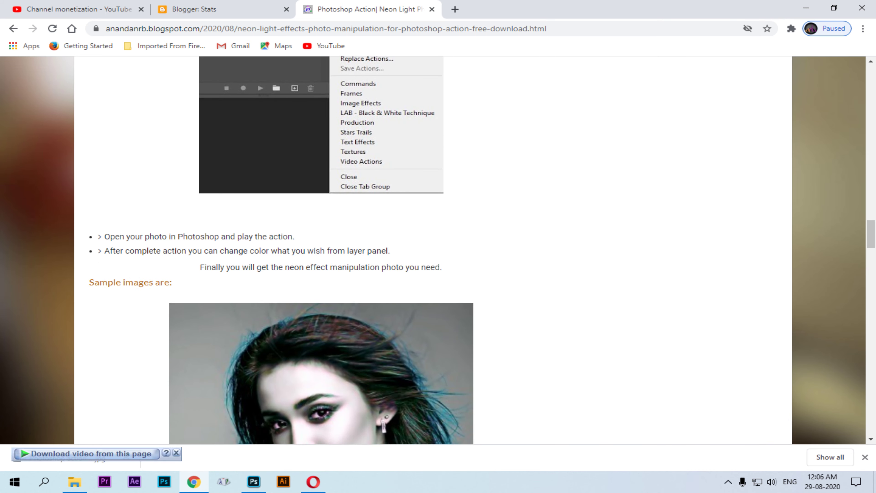
scroll(321, 250, "down", 6)
scroll(321, 251, "down", 6)
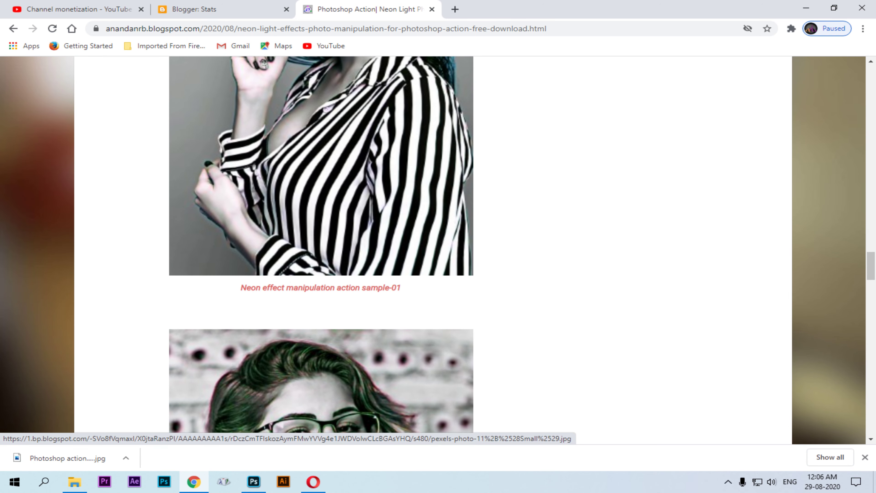
scroll(321, 251, "up", 2)
scroll(321, 250, "down", 1)
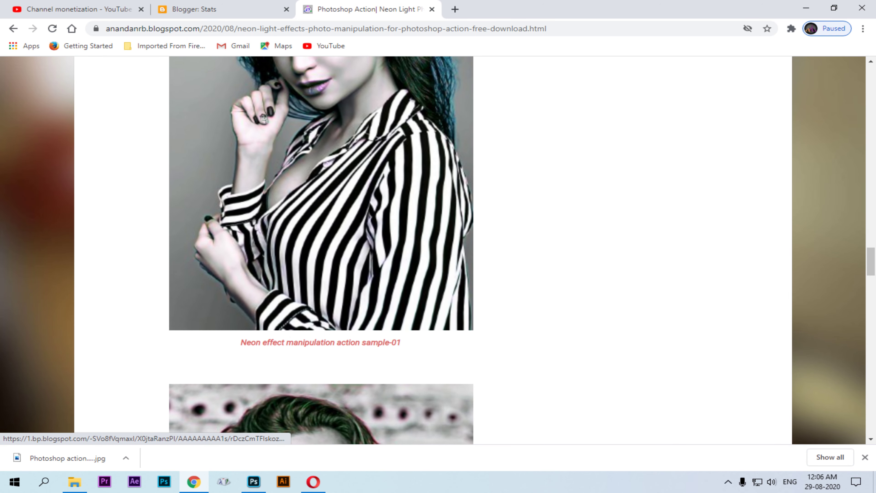
scroll(320, 250, "up", 2)
scroll(321, 250, "up", 1)
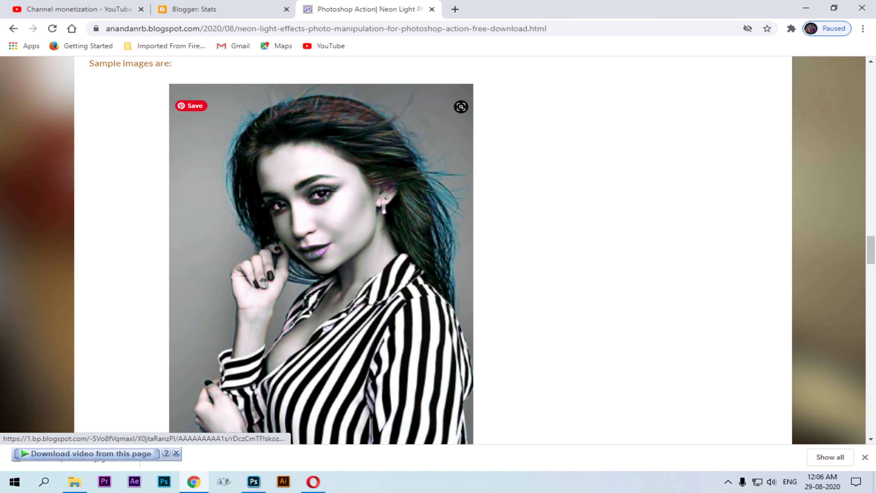
scroll(264, 283, "down", 4)
scroll(263, 282, "down", 3)
scroll(264, 282, "down", 10)
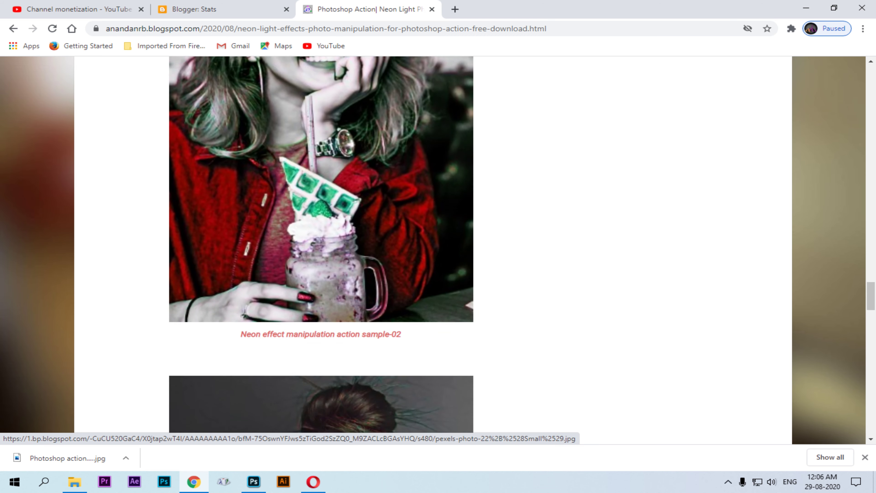
scroll(320, 251, "down", 5)
scroll(321, 251, "down", 2)
scroll(321, 250, "down", 5)
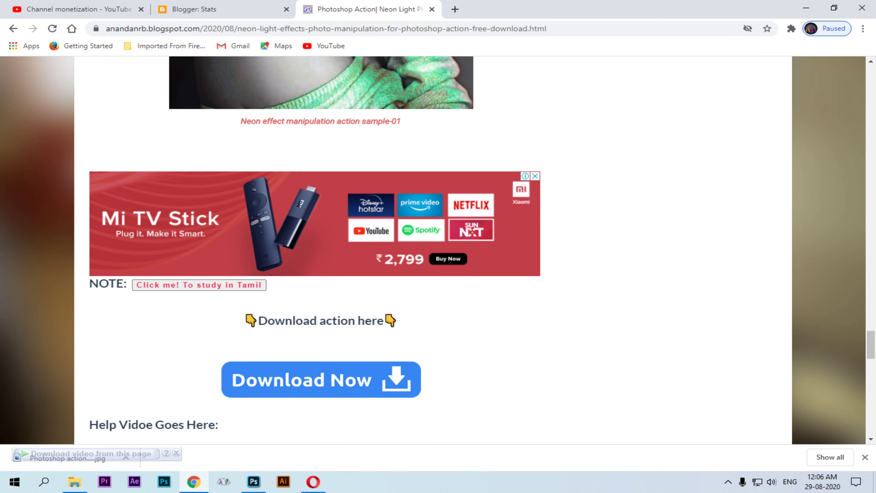
Step: Open the 'Click me! To study in Tamil' version and scroll down to its Download Now button
left_click(228, 284)
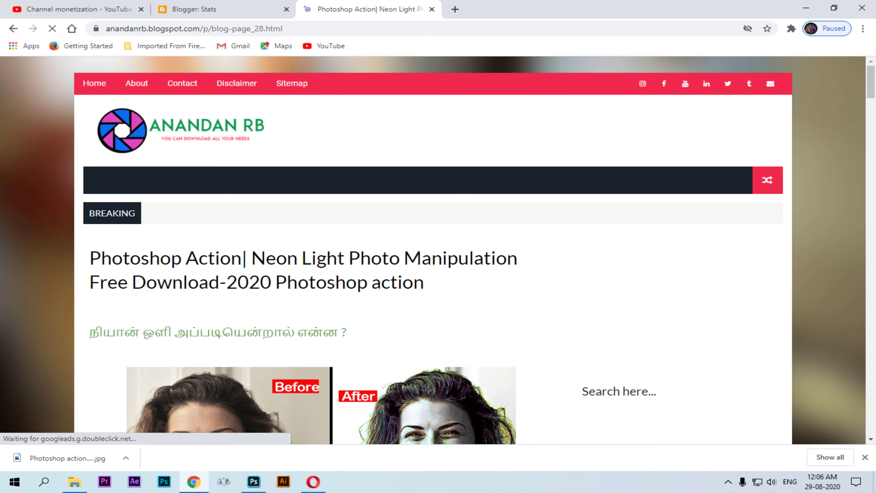
scroll(345, 276, "down", 10)
scroll(345, 276, "down", 5)
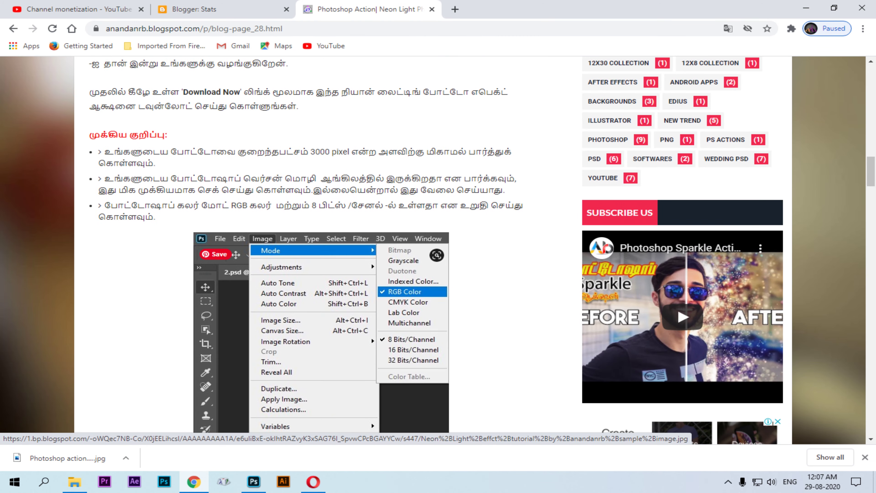
scroll(345, 276, "down", 1)
scroll(345, 276, "down", 5)
scroll(345, 276, "down", 2)
scroll(345, 276, "down", 8)
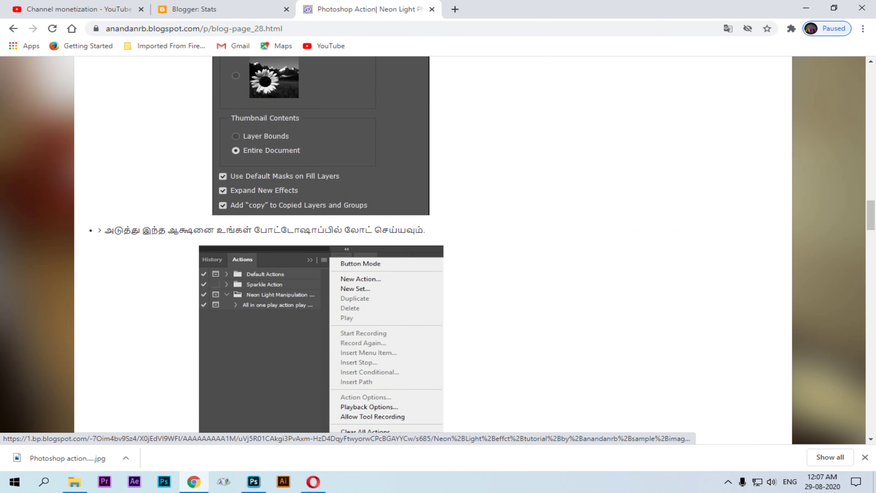
scroll(345, 276, "down", 1)
scroll(345, 276, "down", 5)
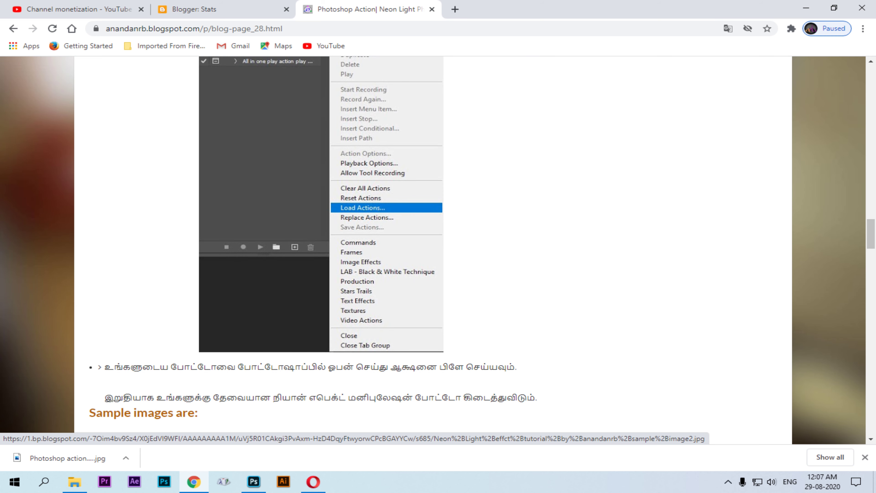
scroll(345, 276, "down", 4)
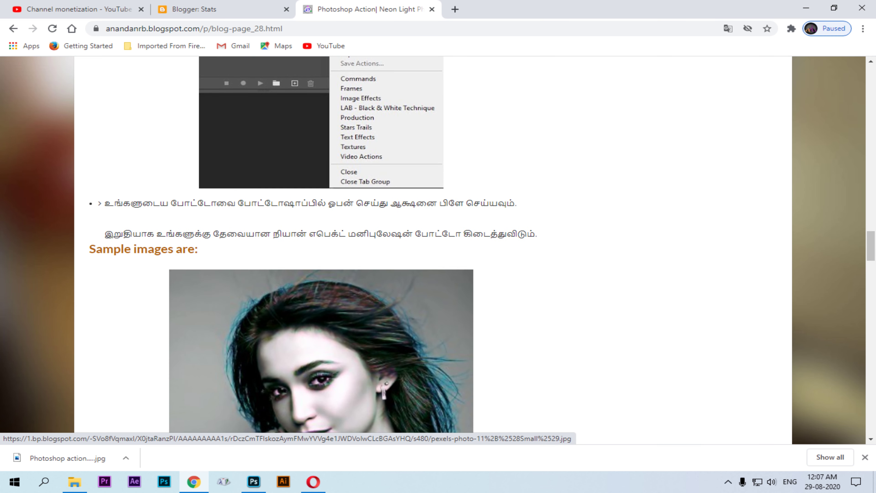
scroll(345, 276, "down", 4)
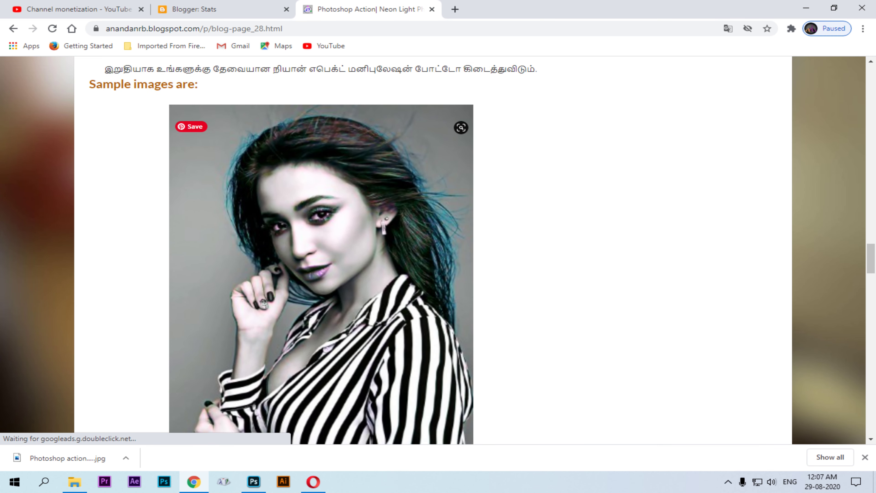
scroll(345, 276, "down", 1)
scroll(345, 276, "down", 5)
scroll(345, 276, "down", 2)
scroll(345, 276, "down", 7)
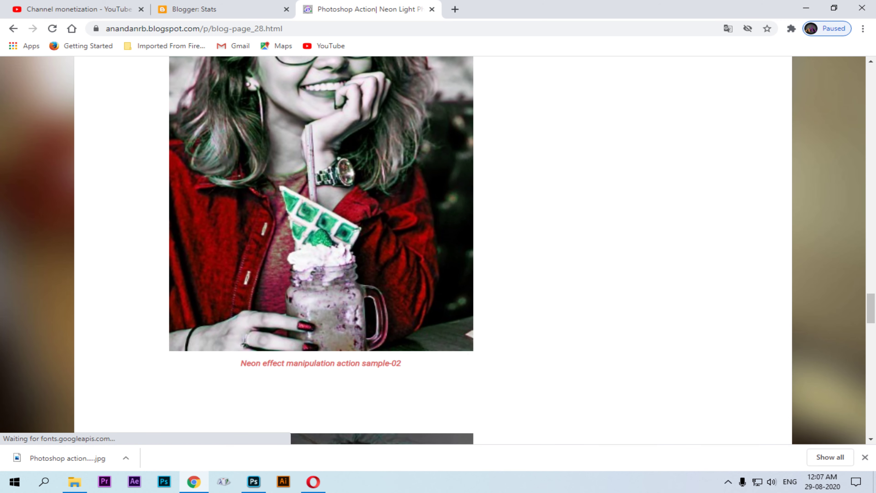
scroll(345, 276, "down", 2)
scroll(345, 276, "down", 3)
scroll(345, 276, "down", 1)
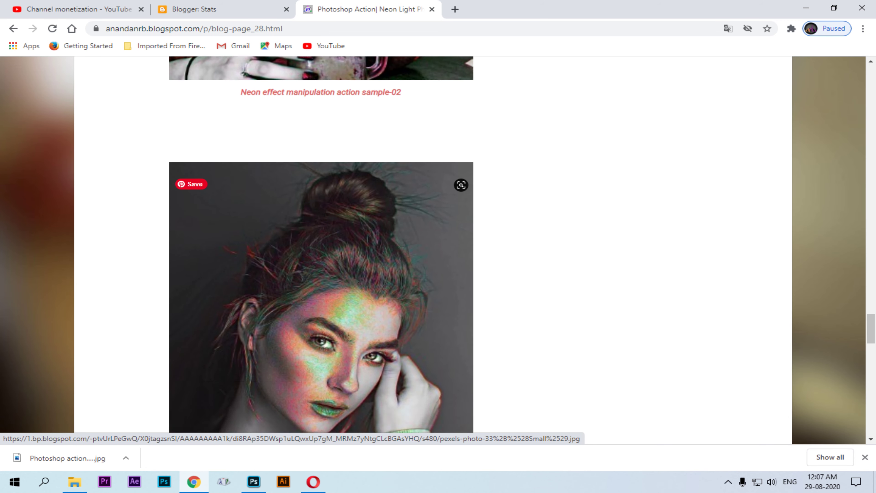
scroll(320, 241, "down", 4)
scroll(321, 241, "down", 2)
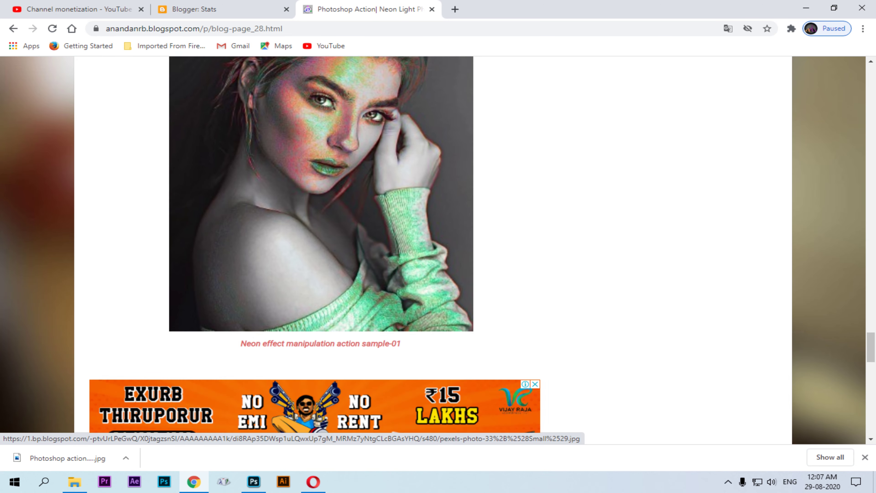
scroll(320, 242, "down", 5)
scroll(320, 241, "down", 1)
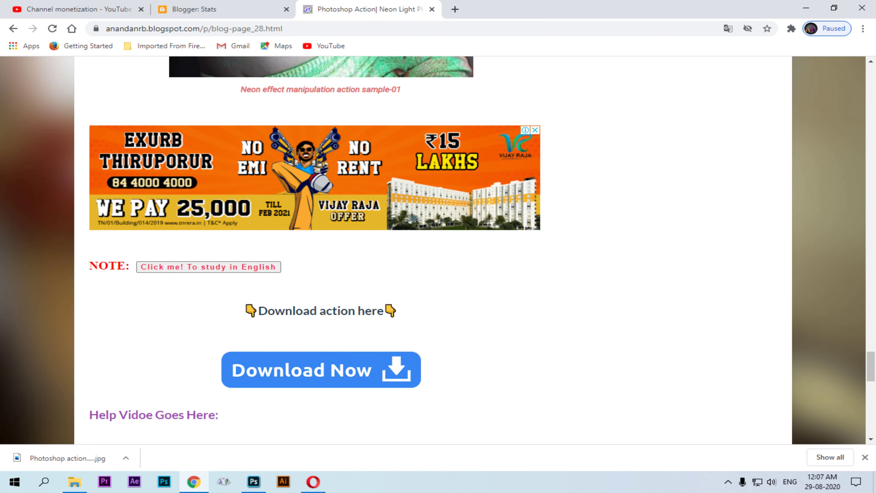
scroll(321, 242, "down", 2)
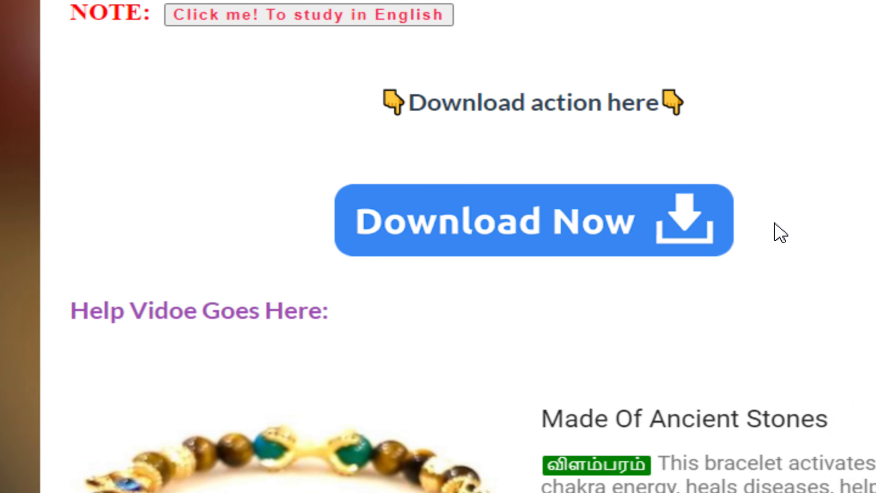
scroll(481, 219, "up", 1)
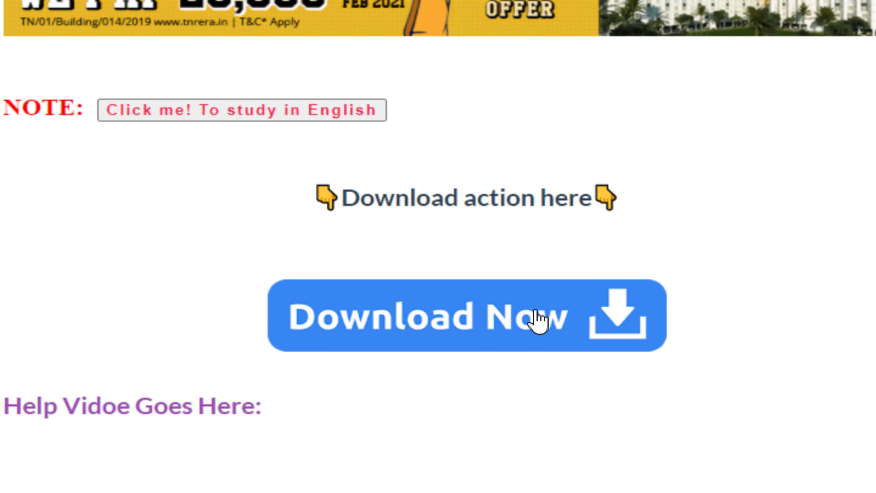
Step: Start the neon action download and scroll the 25-second wait page to the countdown and password section
left_click(483, 313)
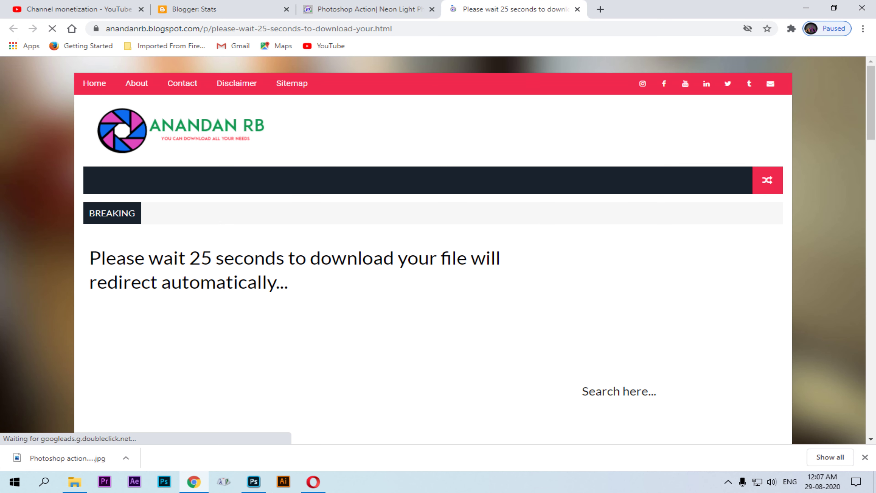
scroll(438, 241, "down", 1)
scroll(438, 242, "down", 1)
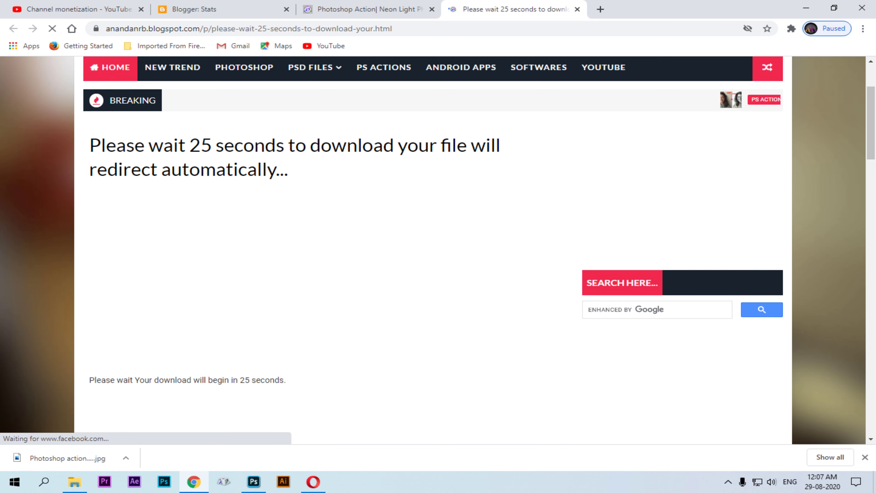
scroll(438, 241, "down", 1)
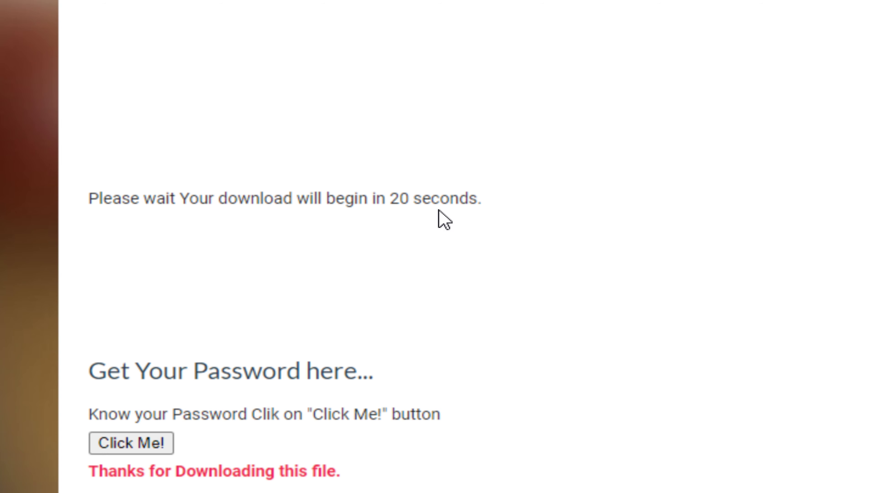
scroll(447, 204, "down", 3)
scroll(446, 204, "up", 1)
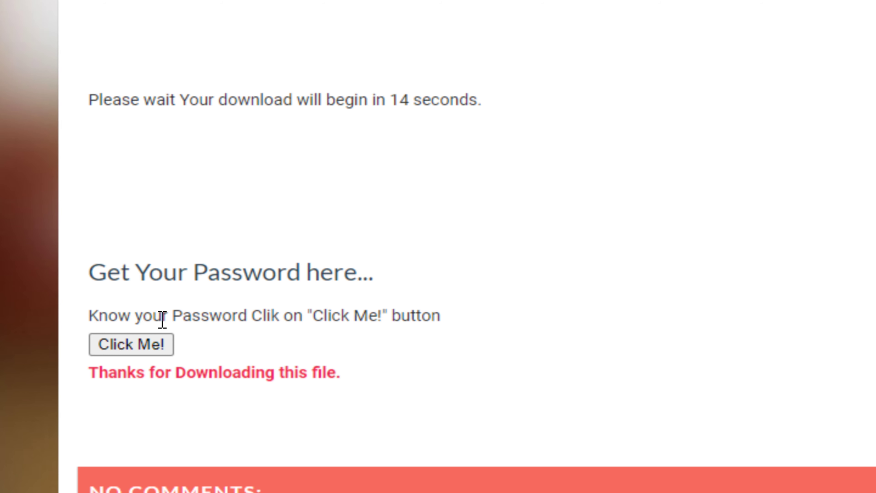
Step: Reveal the download password, then scroll the Tamil blog post down to its comments
left_click(130, 344)
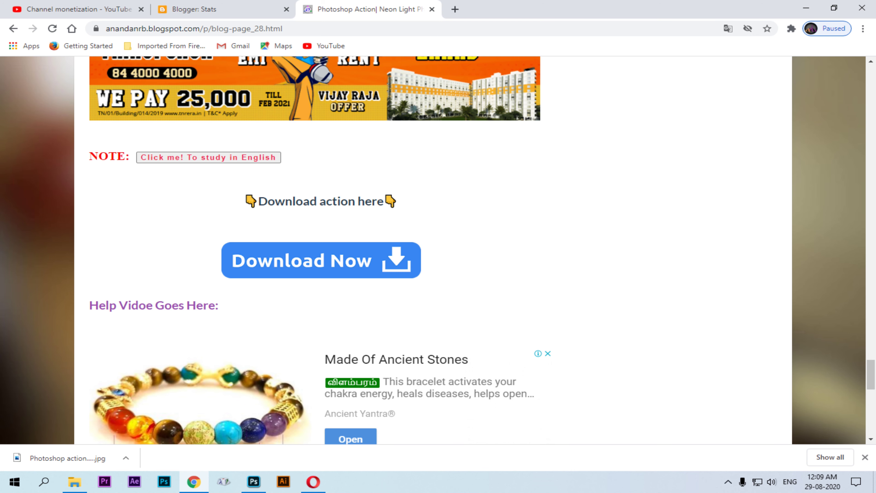
scroll(433, 250, "down", 4)
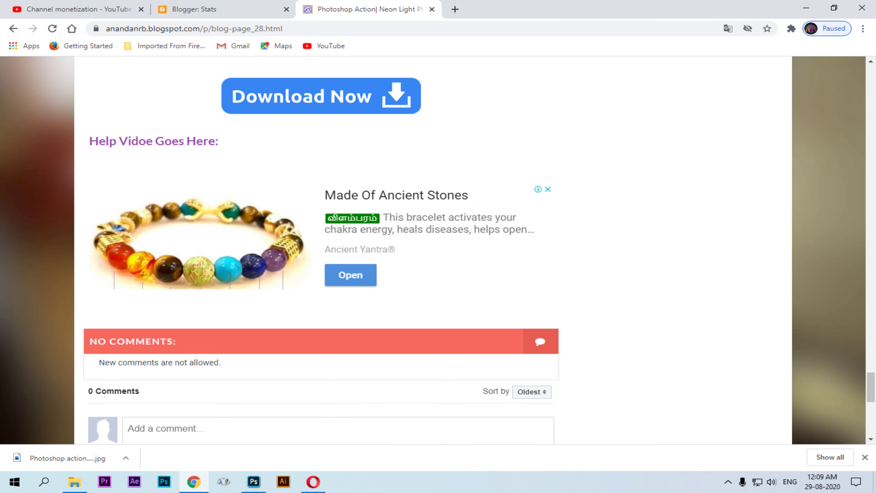